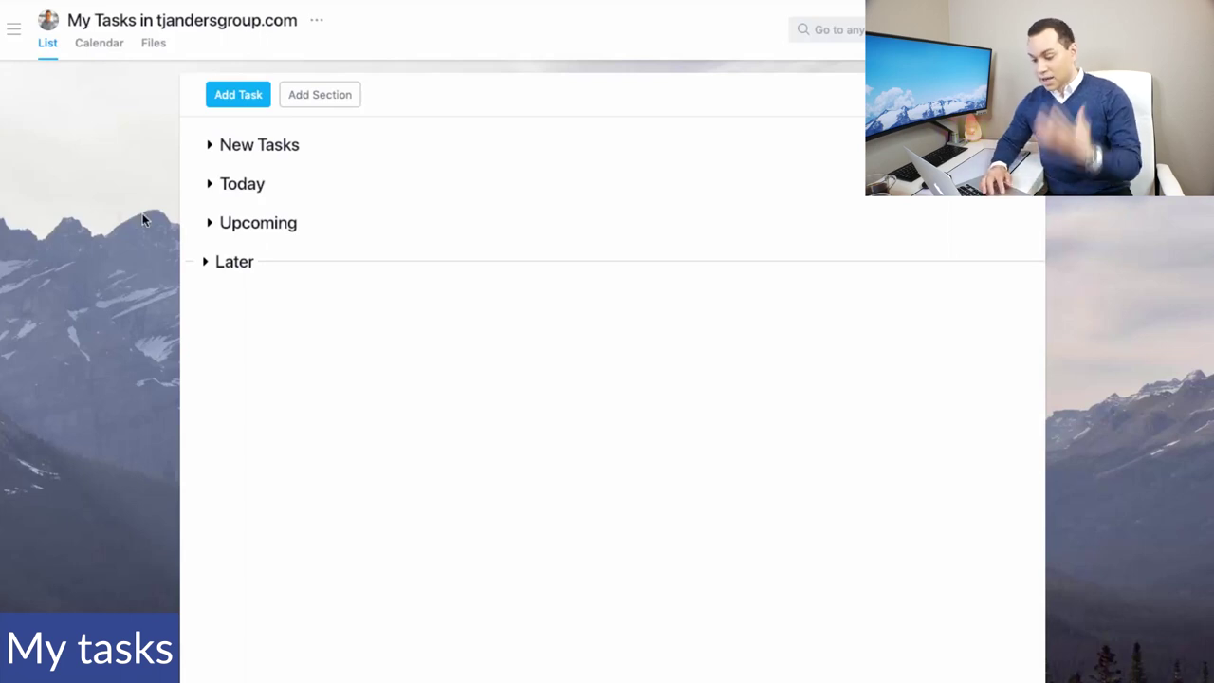
# Expand the Upcoming, Today and New Tasks sections of the task list.
pyautogui.click(212, 226)
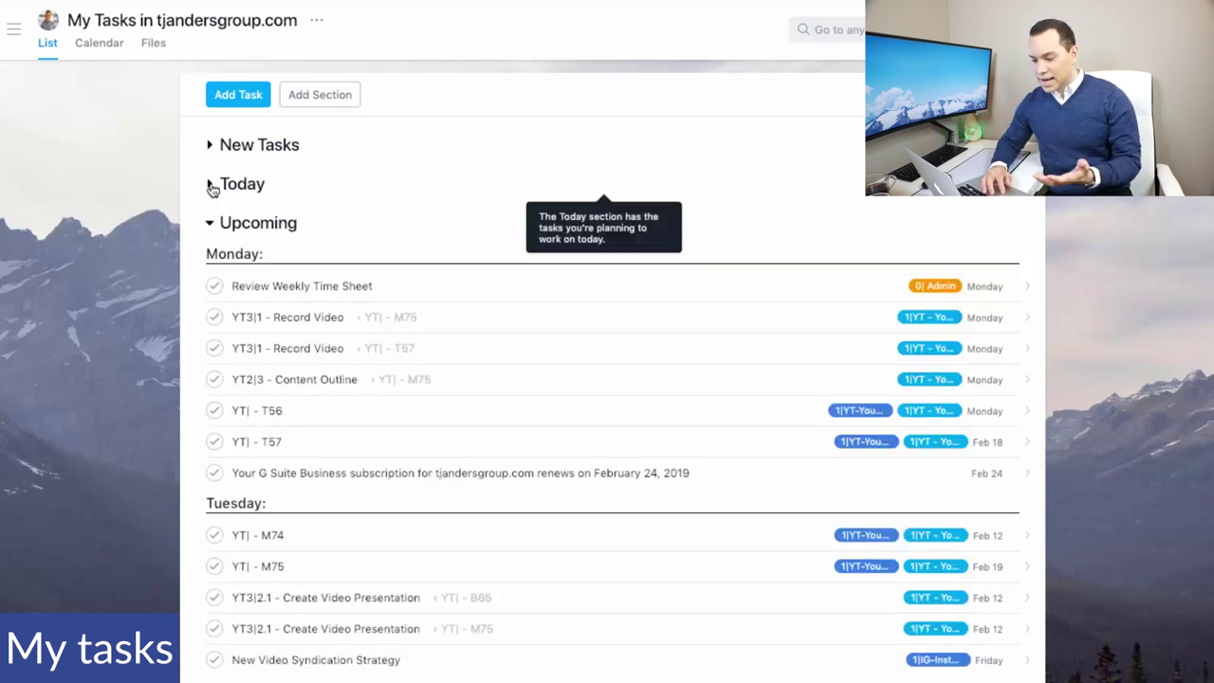
pyautogui.click(211, 186)
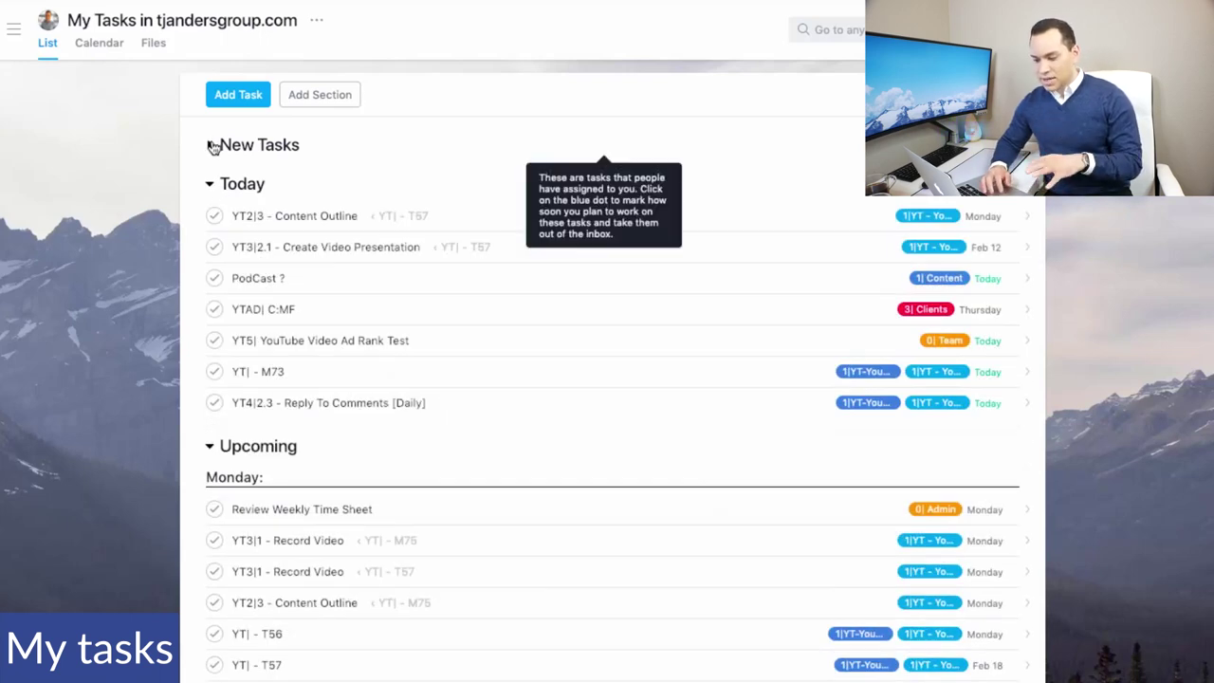
pyautogui.click(211, 146)
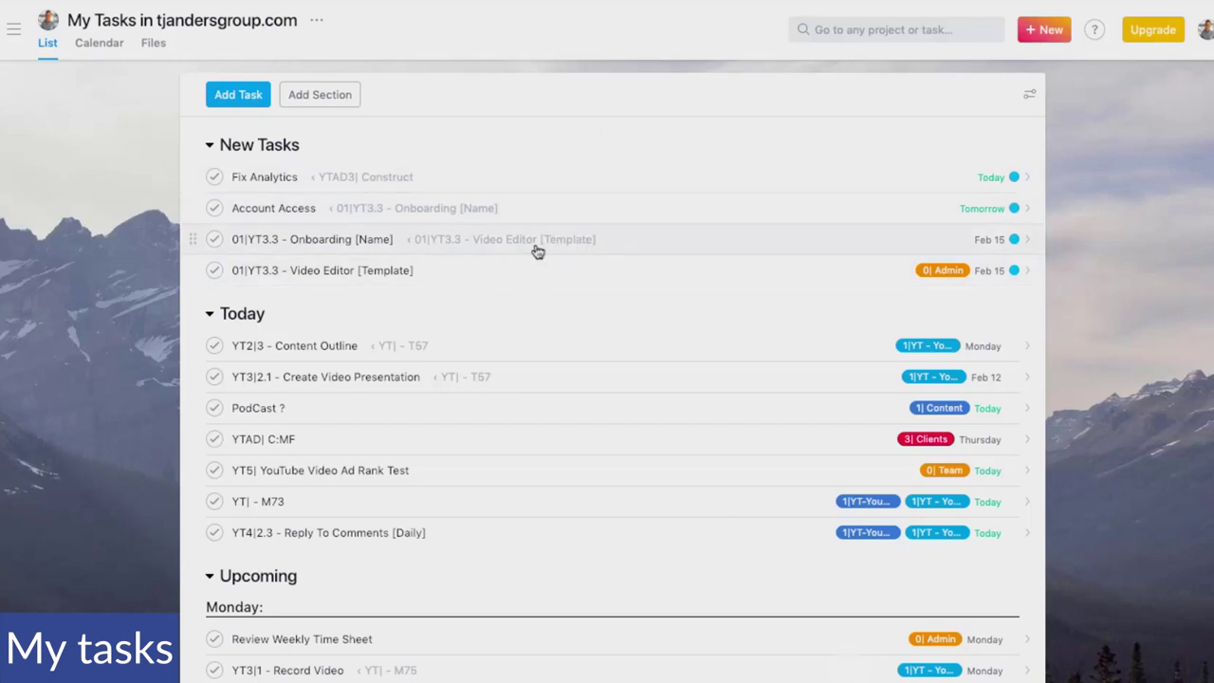
# Open the details of the Fix Analytics task and move it from New Tasks to the start of the Today section.
pyautogui.click(562, 186)
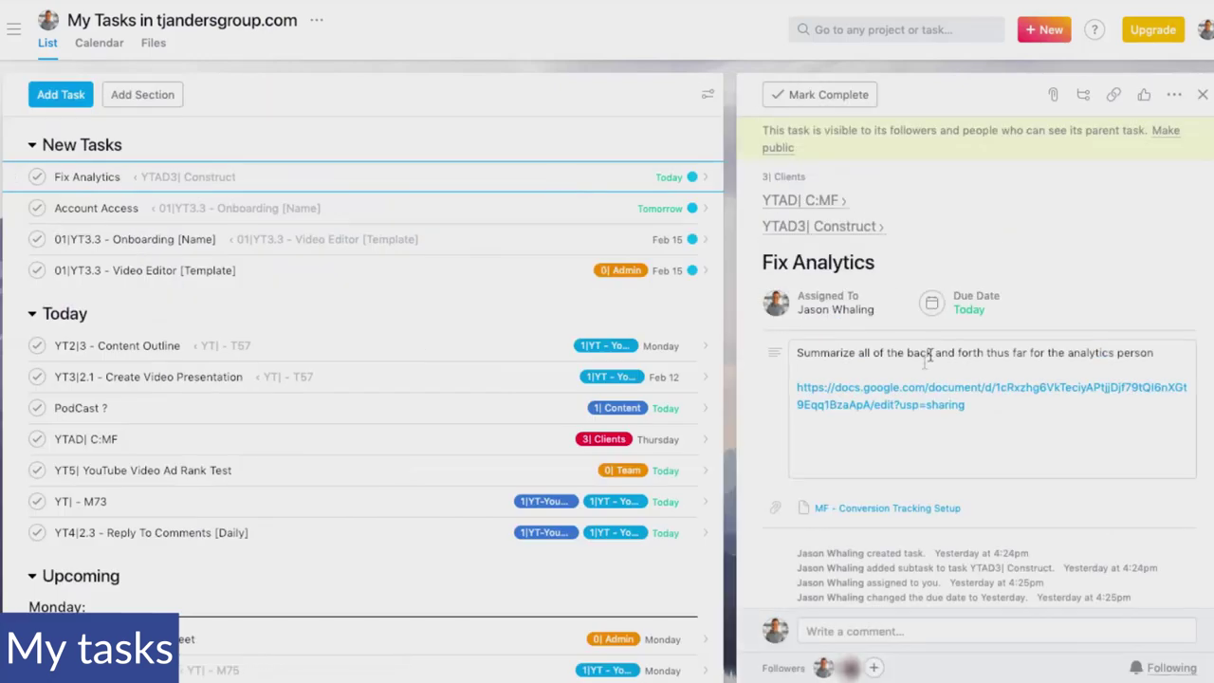
pyautogui.scroll(-3, 916, 426)
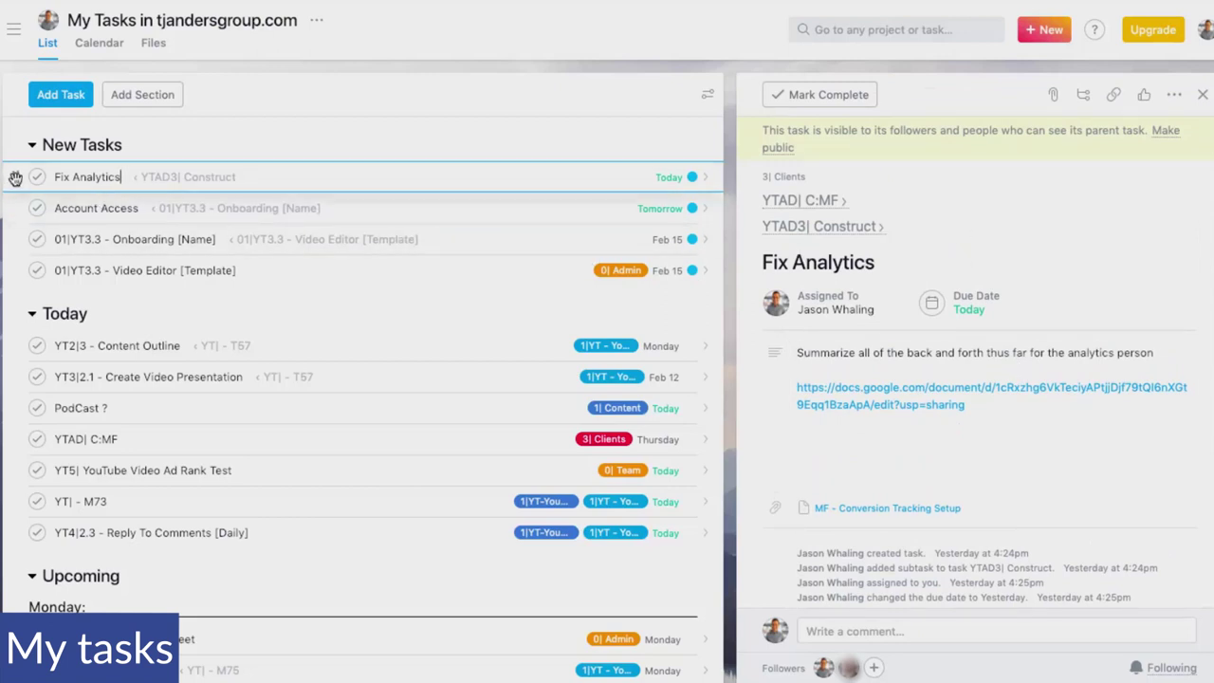
pyautogui.moveTo(15, 179); pyautogui.dragTo(39, 335)
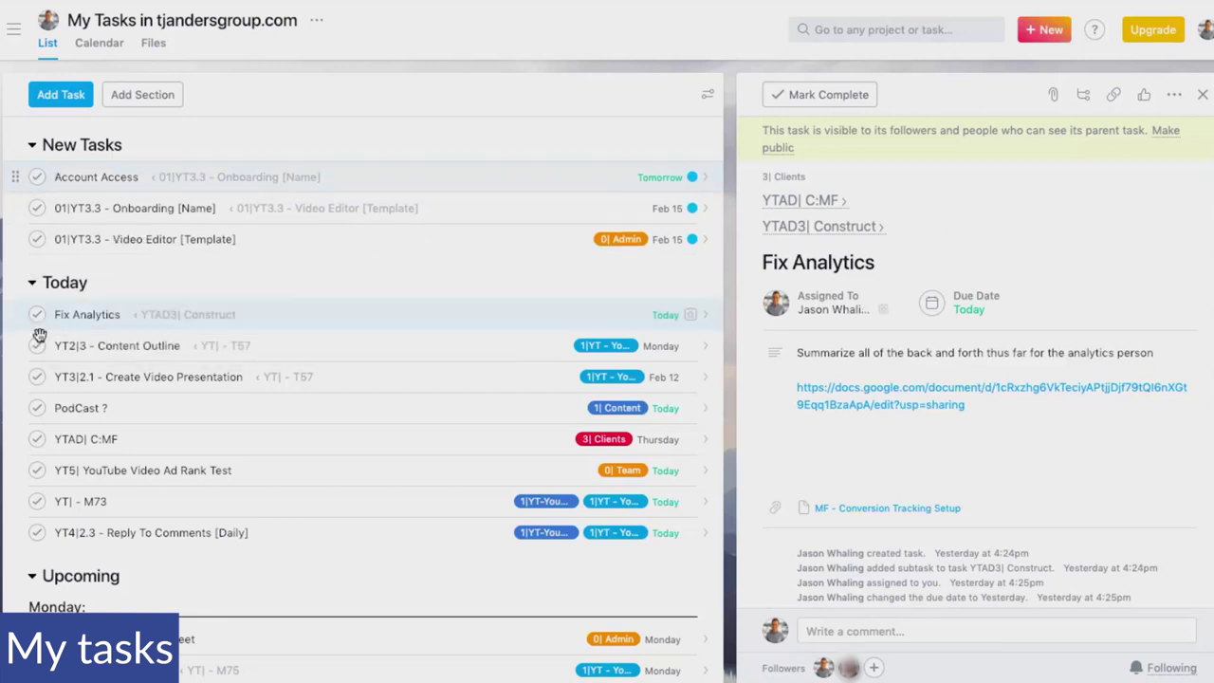
# Mark the new Account Access task for Upcoming.
pyautogui.click(692, 178)
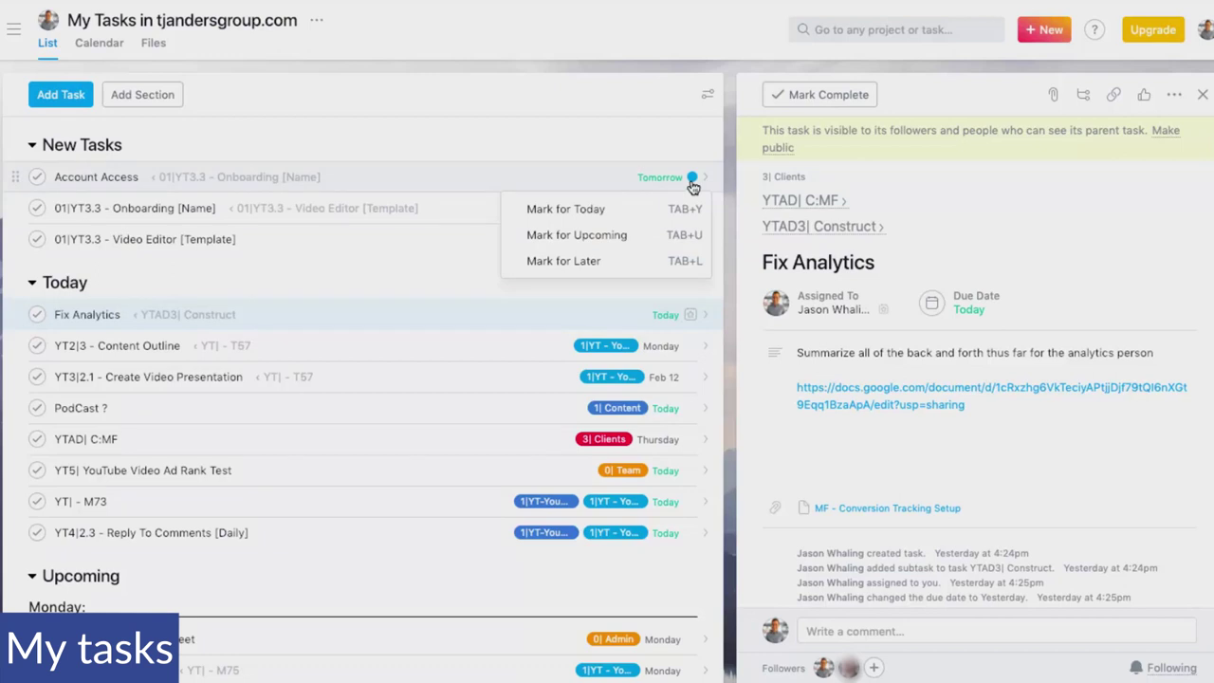
pyautogui.click(635, 239)
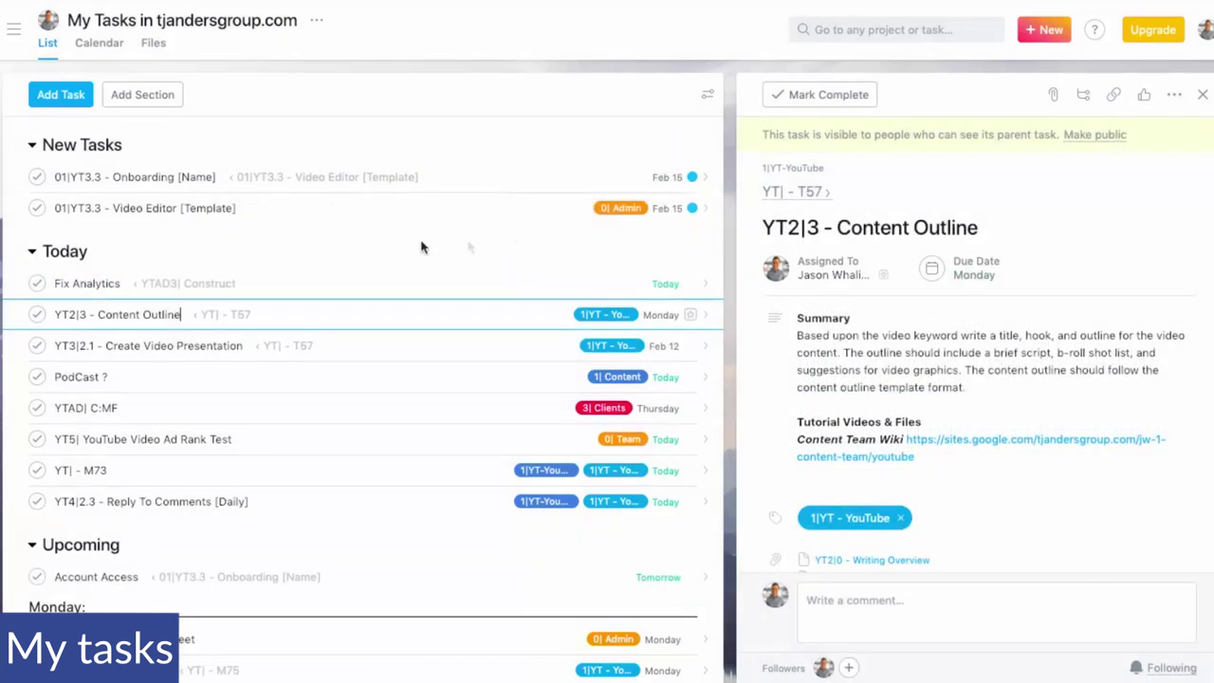
# Review the Upcoming tasks grouped under the weekday headings and On Deck.
pyautogui.scroll(-4, 402, 221)
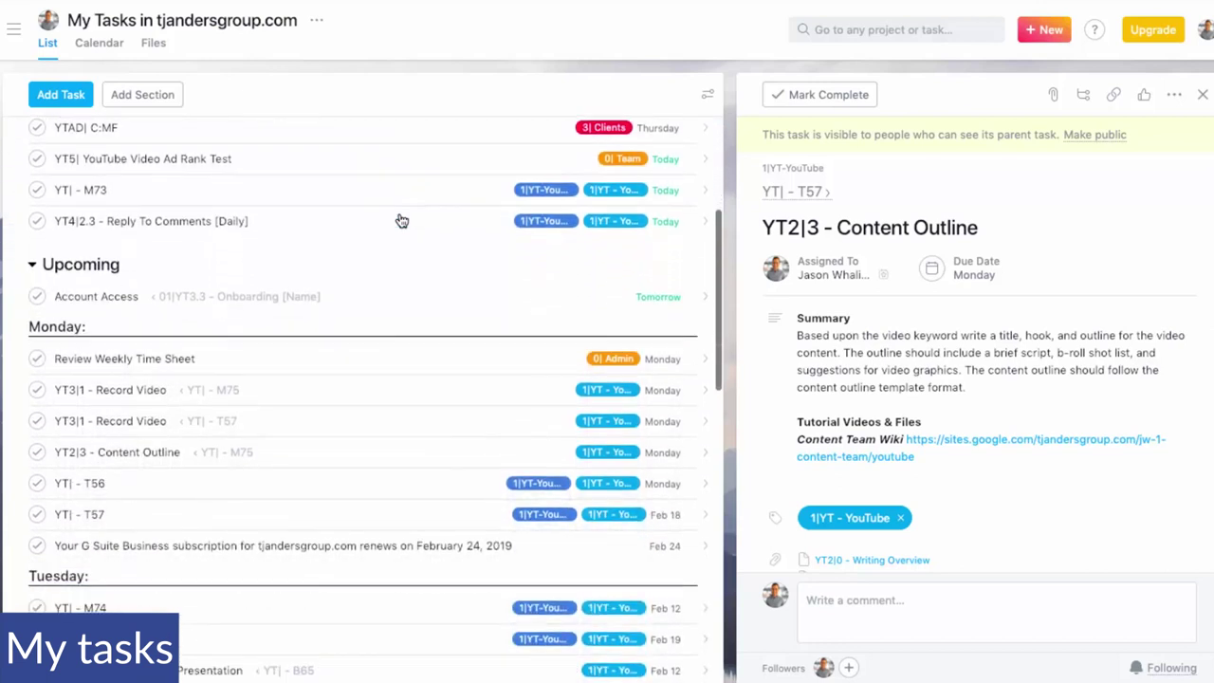
pyautogui.scroll(1, 224, 167)
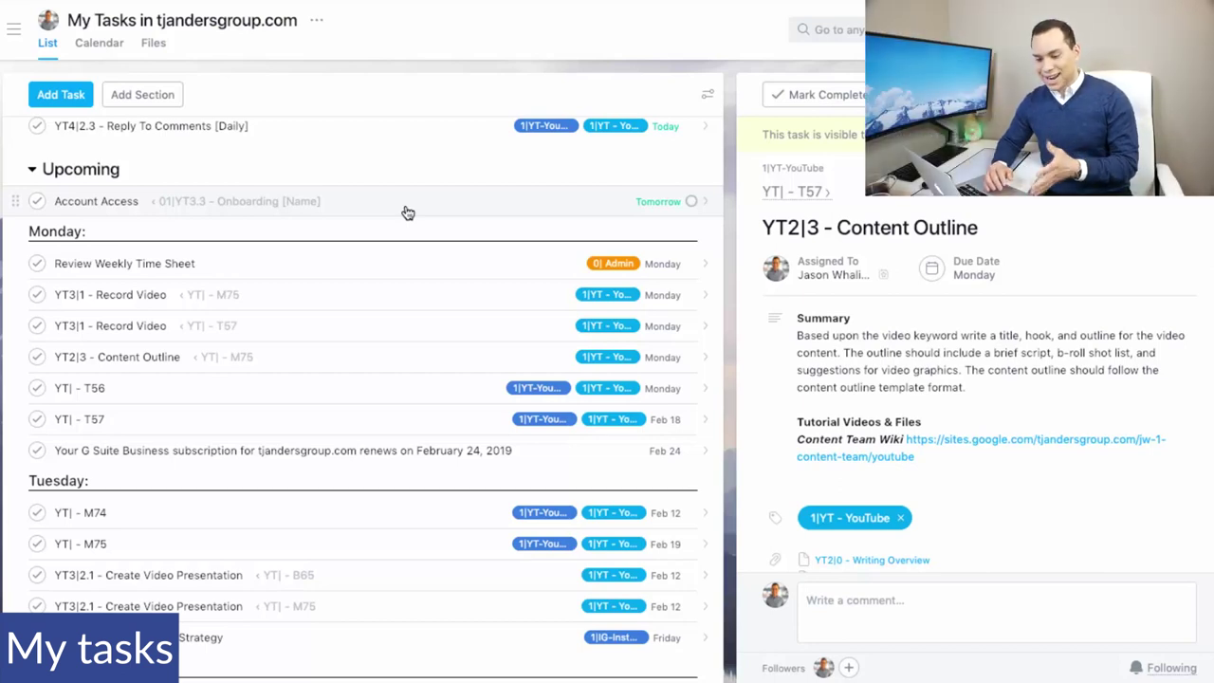
pyautogui.scroll(-2, 407, 213)
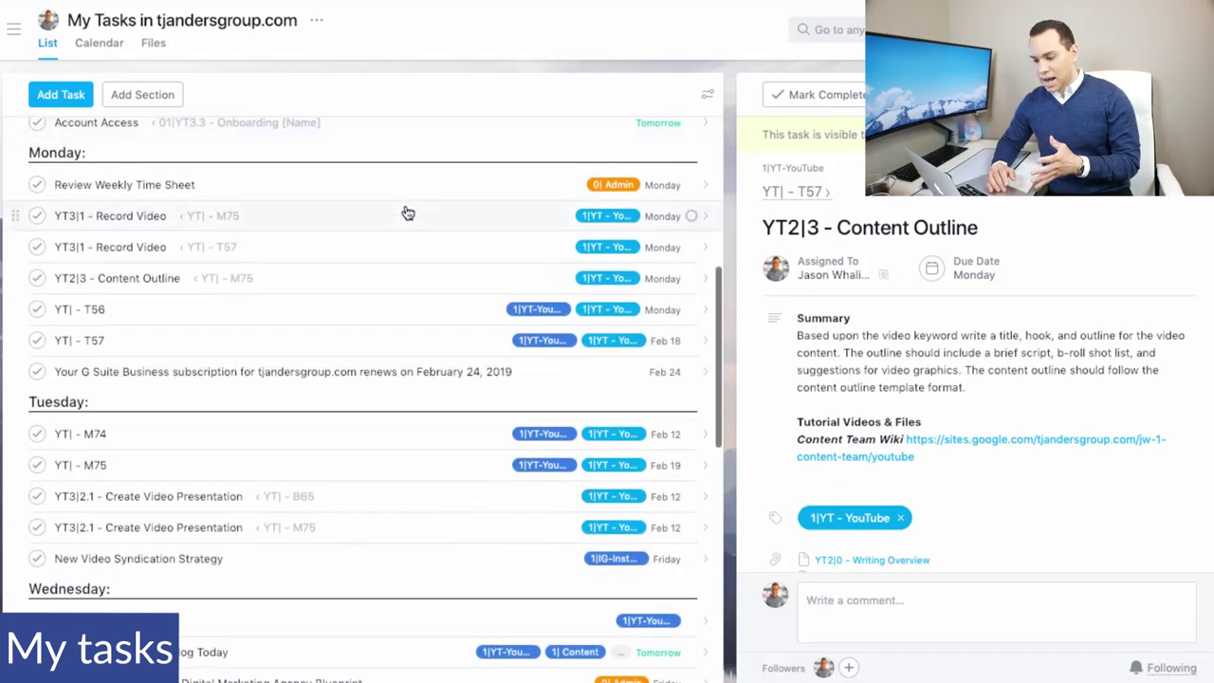
pyautogui.scroll(3, 407, 209)
pyautogui.scroll(-5, 309, 299)
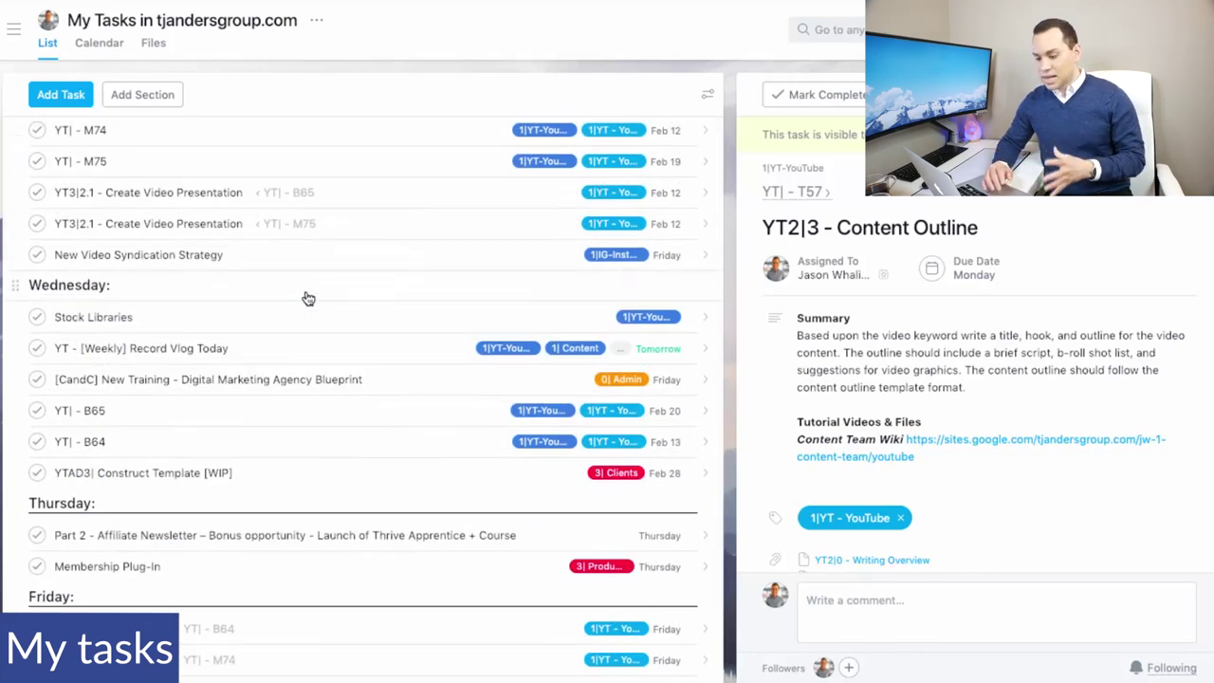
pyautogui.scroll(-2, 309, 299)
pyautogui.scroll(-3, 308, 299)
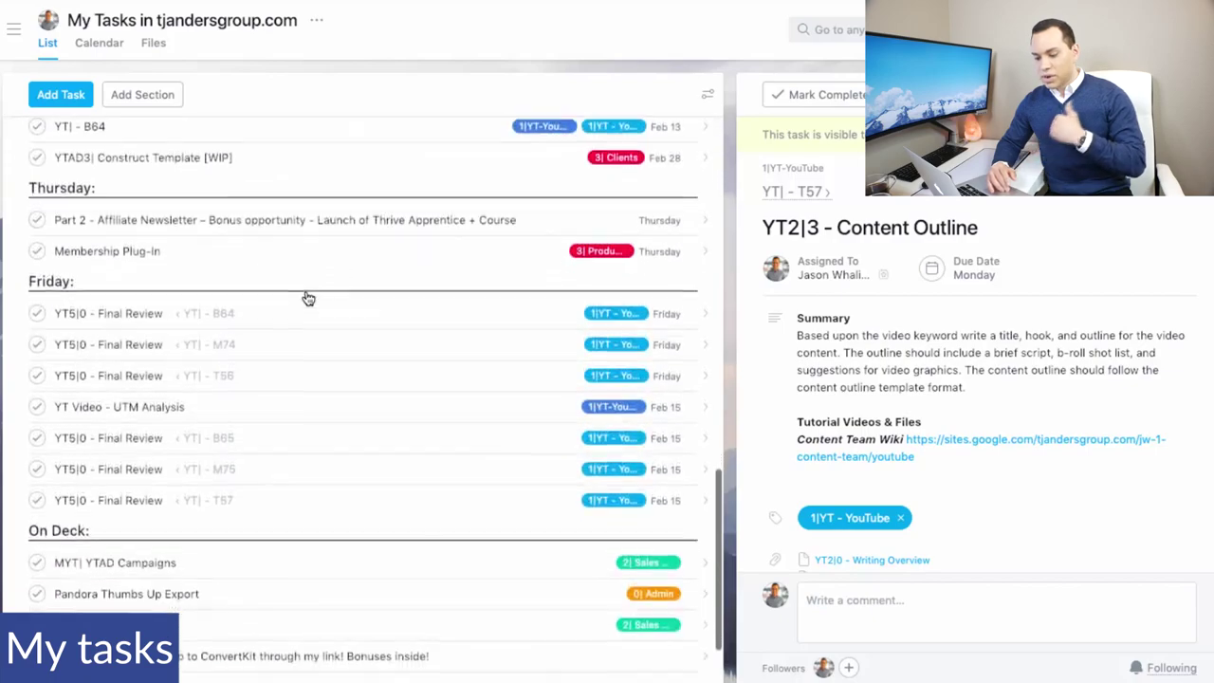
pyautogui.scroll(1, 308, 299)
pyautogui.scroll(5, 308, 299)
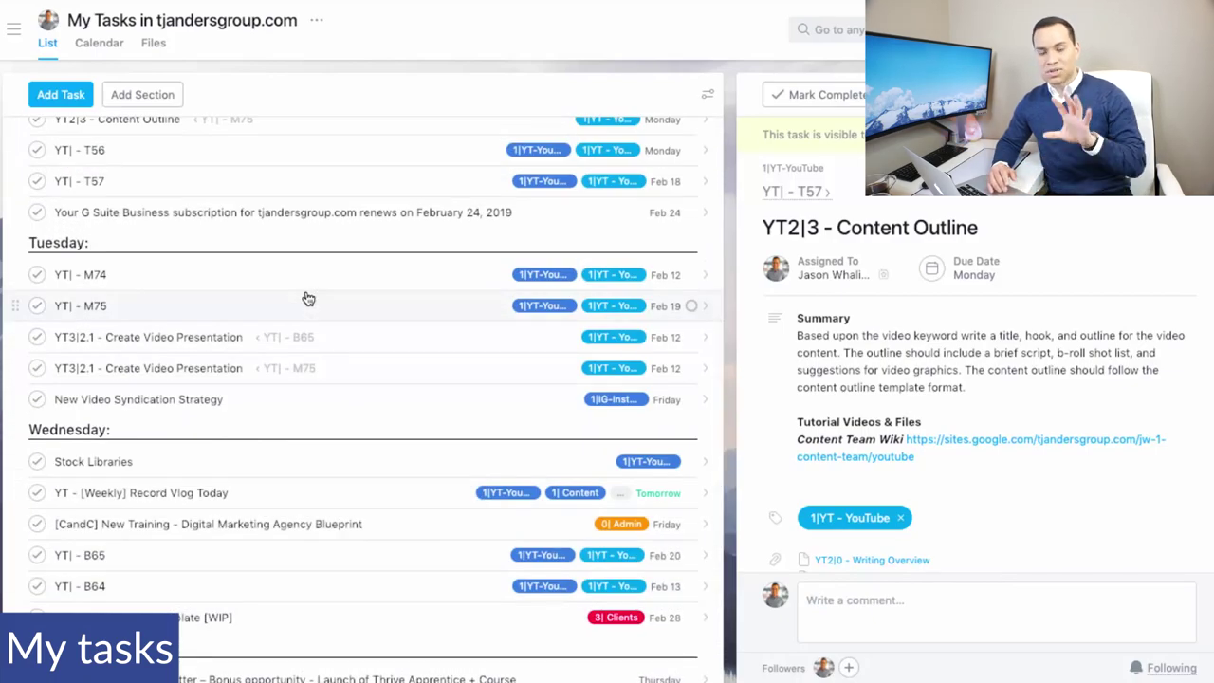
pyautogui.scroll(2, 309, 299)
pyautogui.scroll(-1, 308, 298)
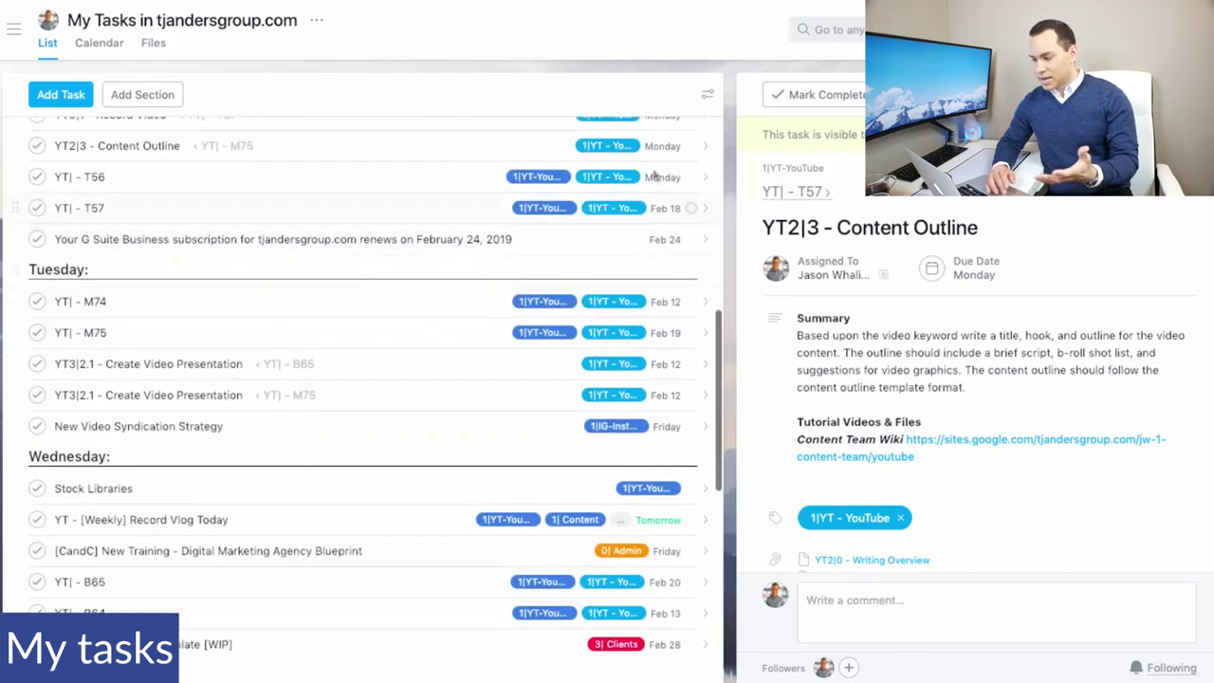
# Close the task details and move Account Access directly below the Wednesday heading in Upcoming.
pyautogui.press('Escape')
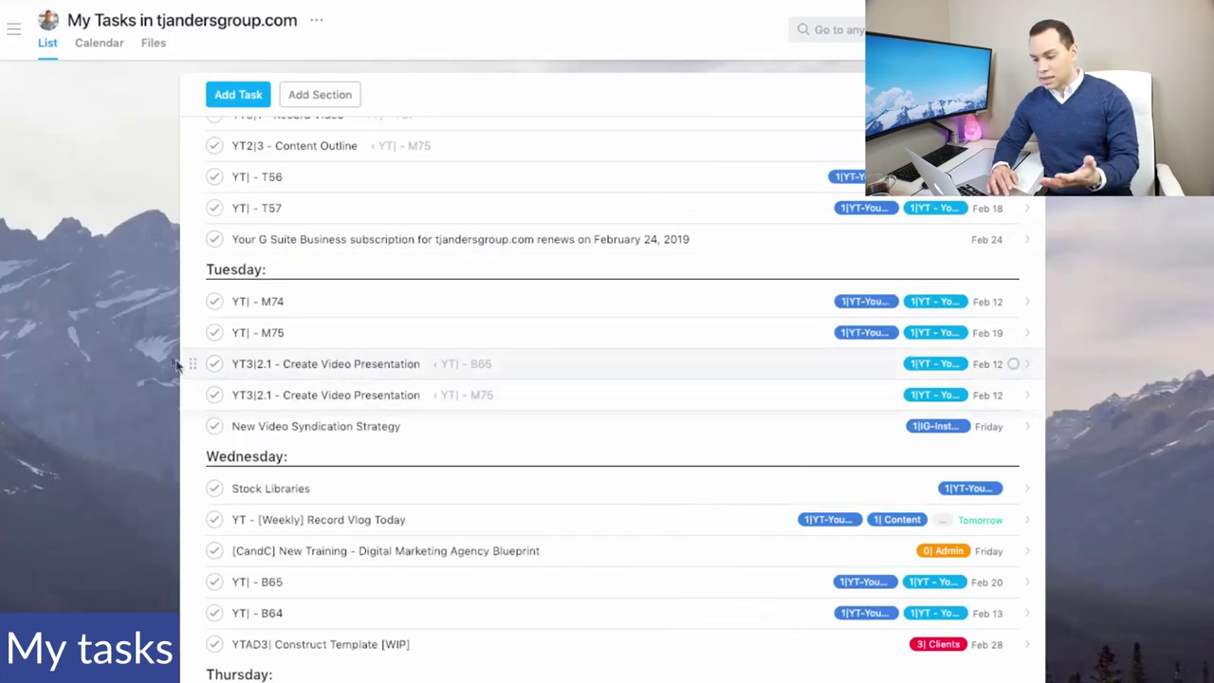
pyautogui.scroll(3, 426, 403)
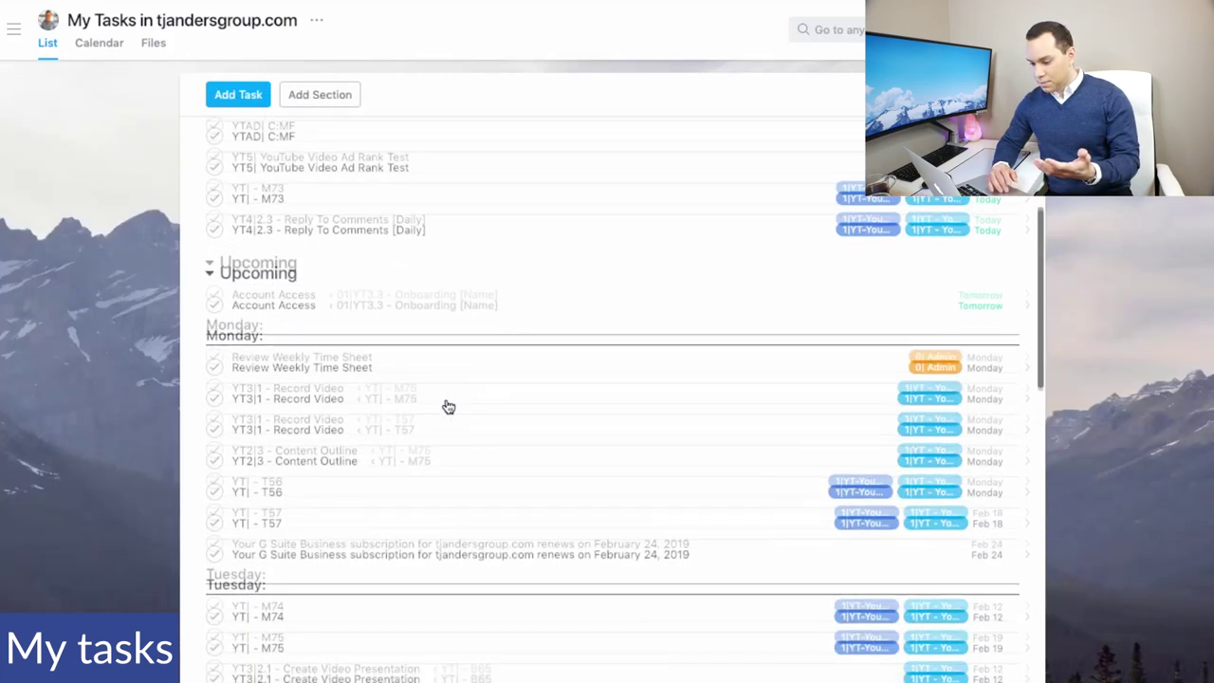
pyautogui.moveTo(192, 252); pyautogui.dragTo(242, 452)
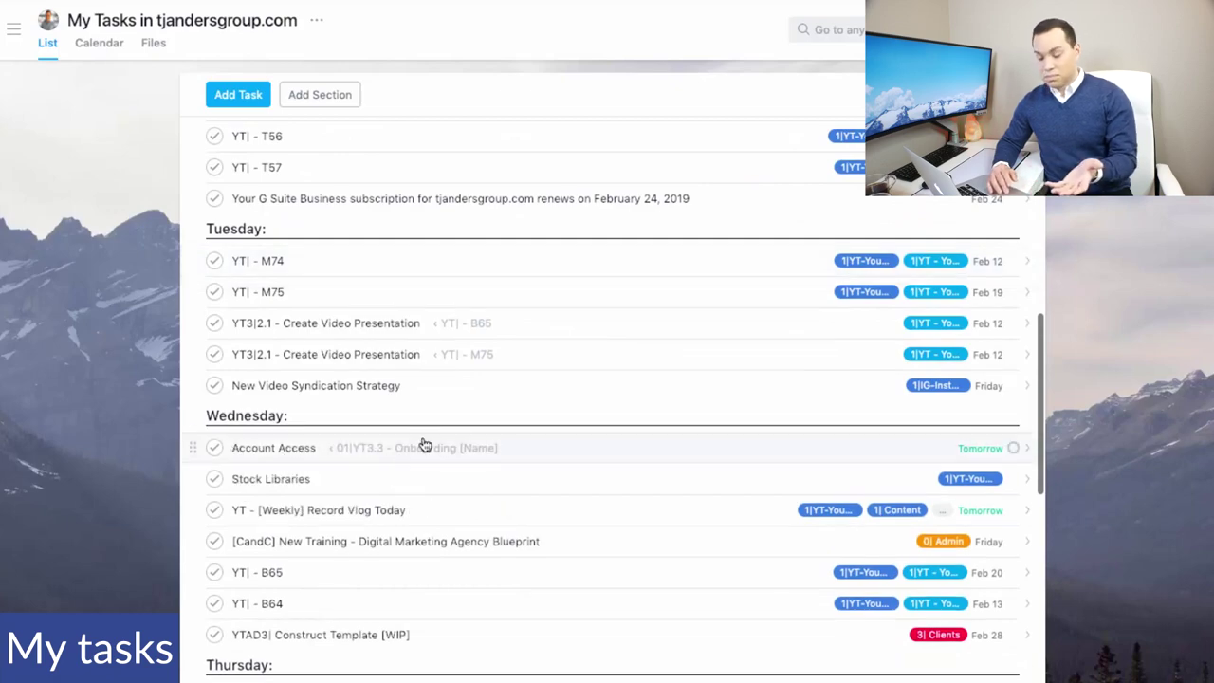
# Delete the "Monday:" heading from the Upcoming section.
pyautogui.scroll(-2, 420, 442)
pyautogui.scroll(-2, 423, 443)
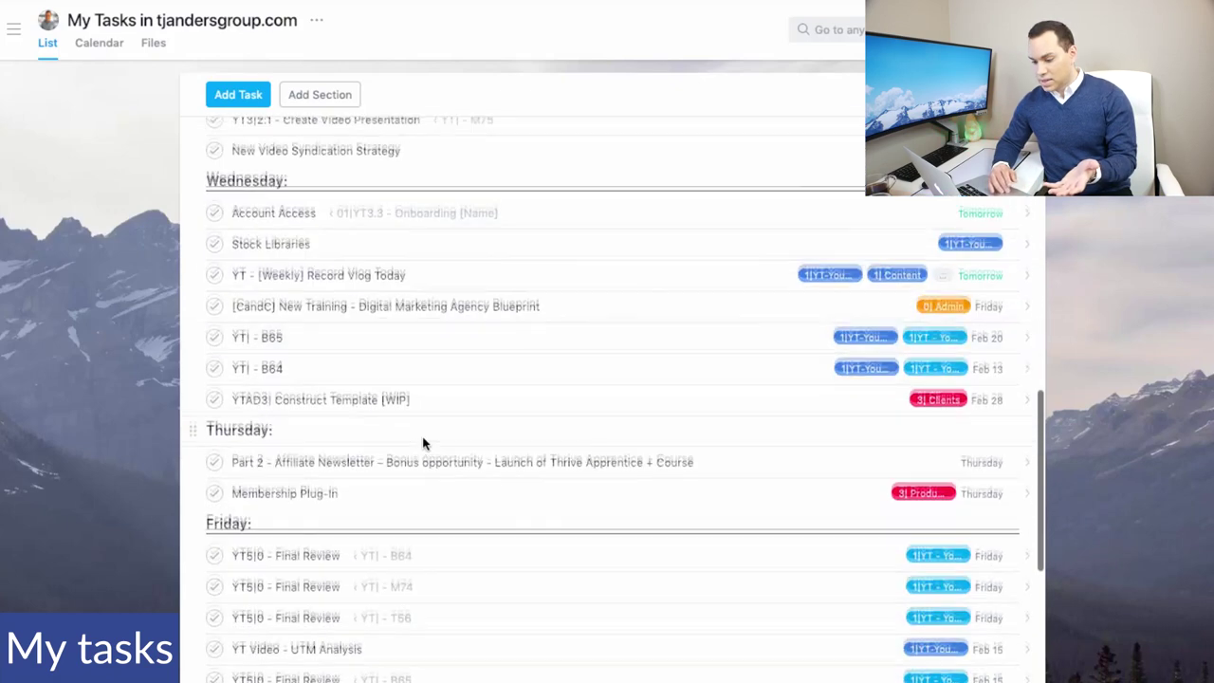
pyautogui.scroll(5, 423, 443)
pyautogui.scroll(2, 424, 443)
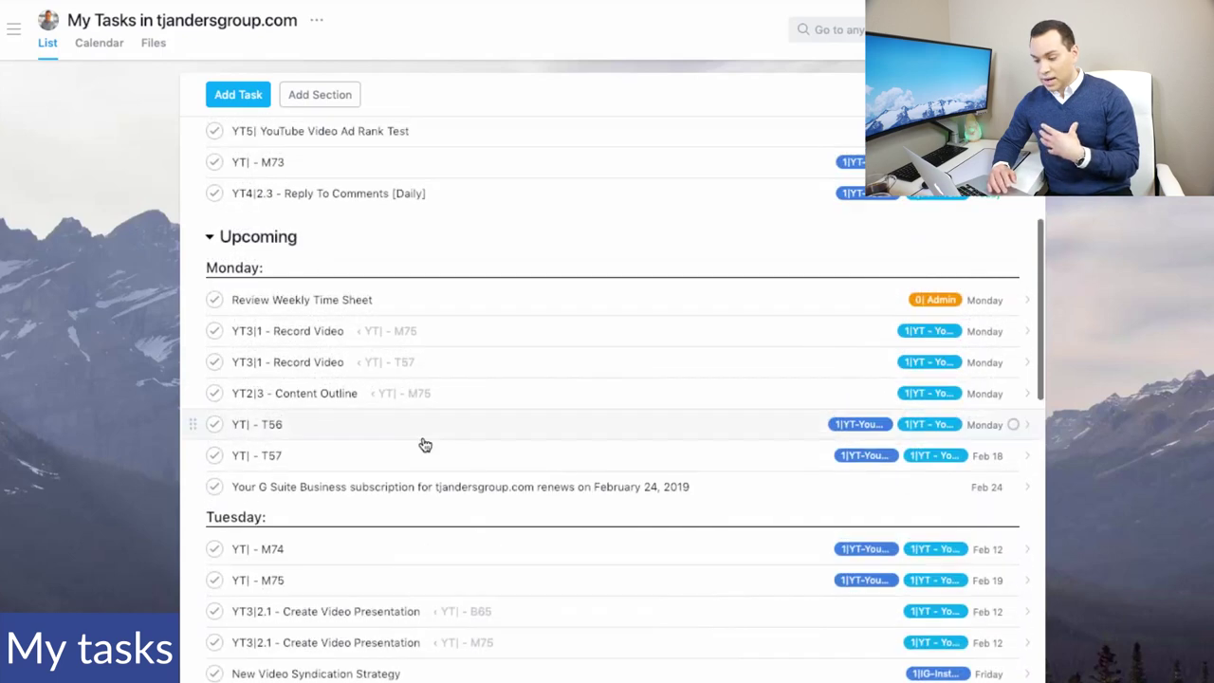
pyautogui.click(323, 271)
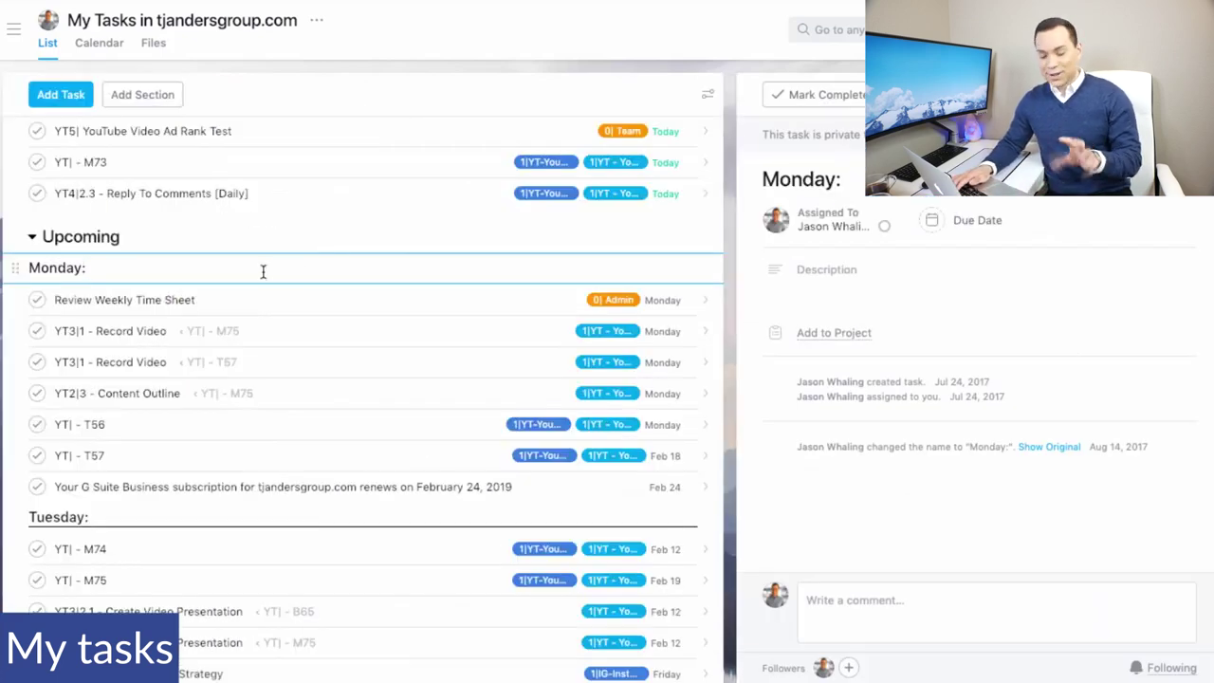
pyautogui.press('BackSpace')
pyautogui.press('BackSpace')
pyautogui.press('BackSpace')
pyautogui.press('BackSpace')
pyautogui.press('BackSpace')
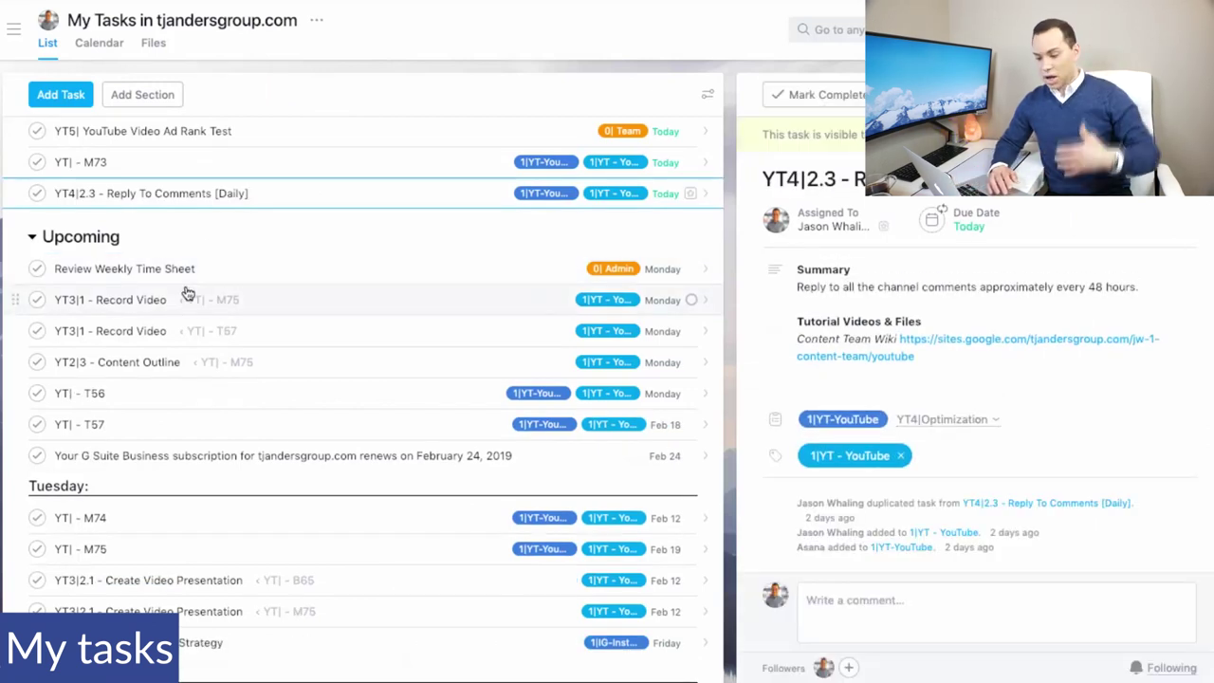
# Add a "Monday:" heading above Review Weekly Time Sheet in Upcoming and close its details.
pyautogui.click(55, 272)
pyautogui.hotkey('shift', 'Return')
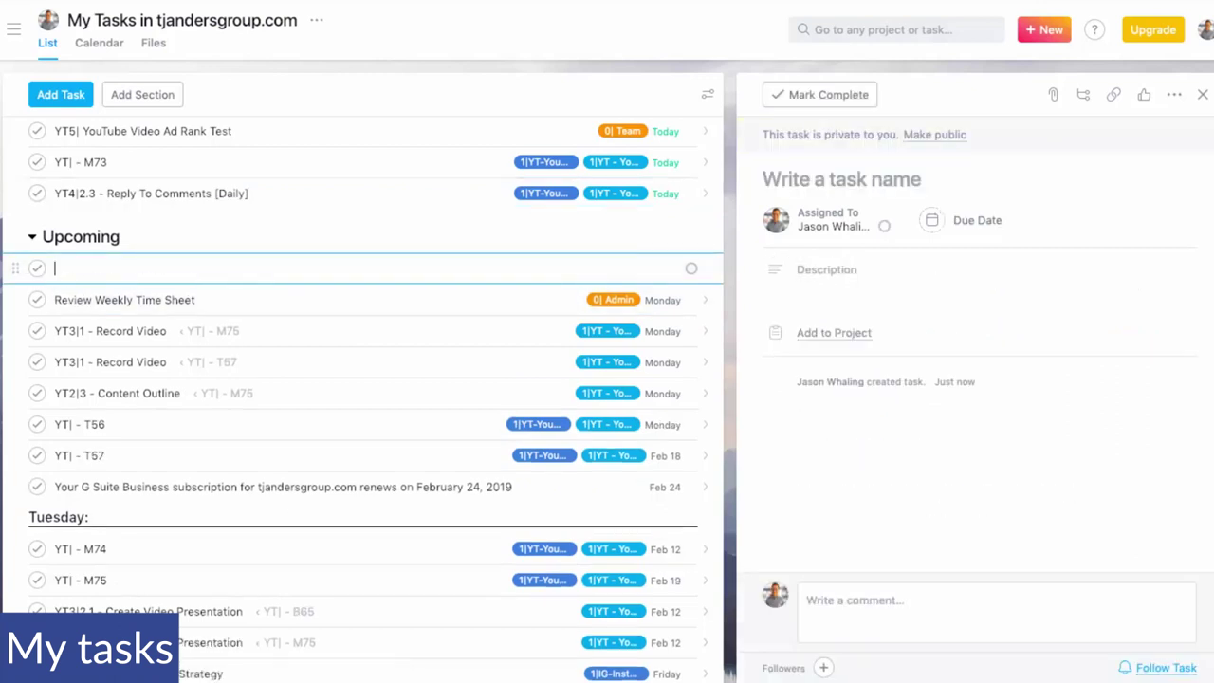
pyautogui.write('Monday:')
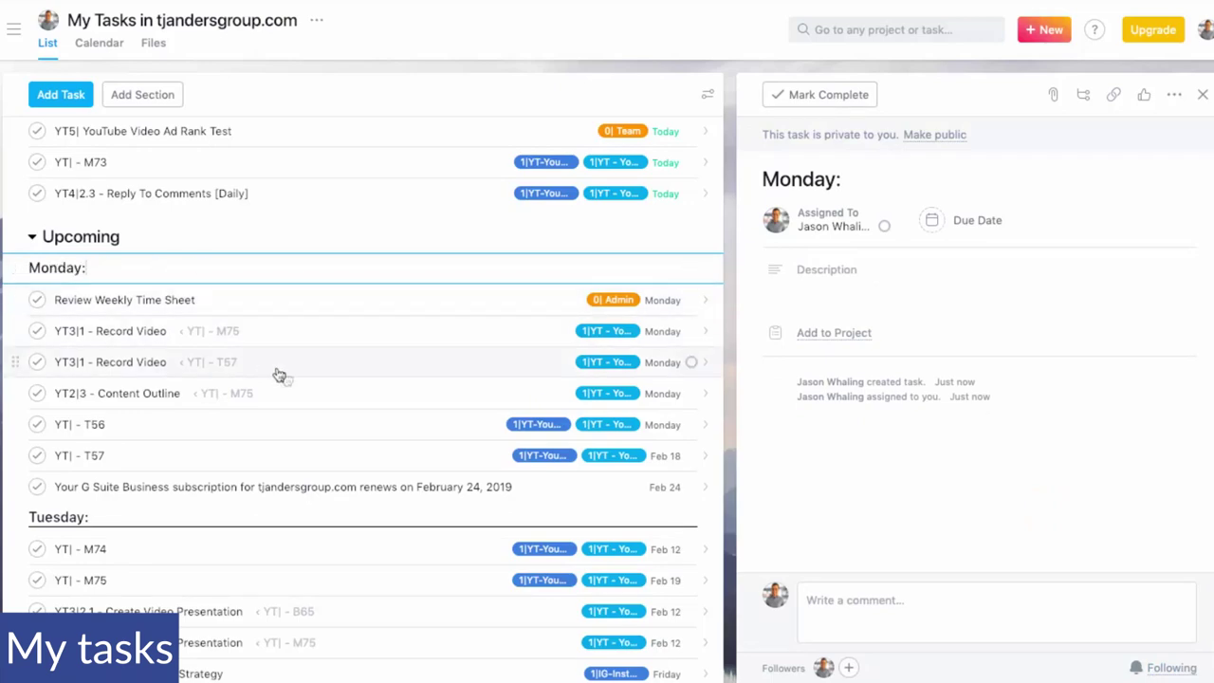
pyautogui.press('Escape')
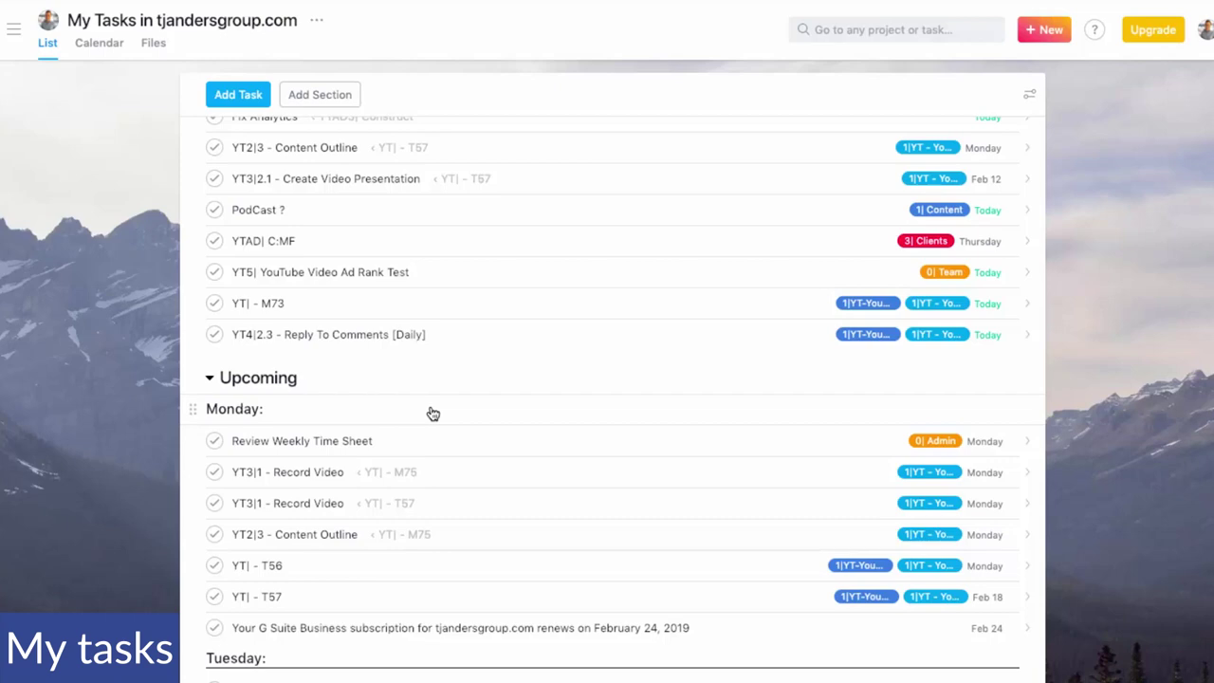
# View the tasks as a calendar and look through the weeks of February 2019.
pyautogui.scroll(3, 432, 413)
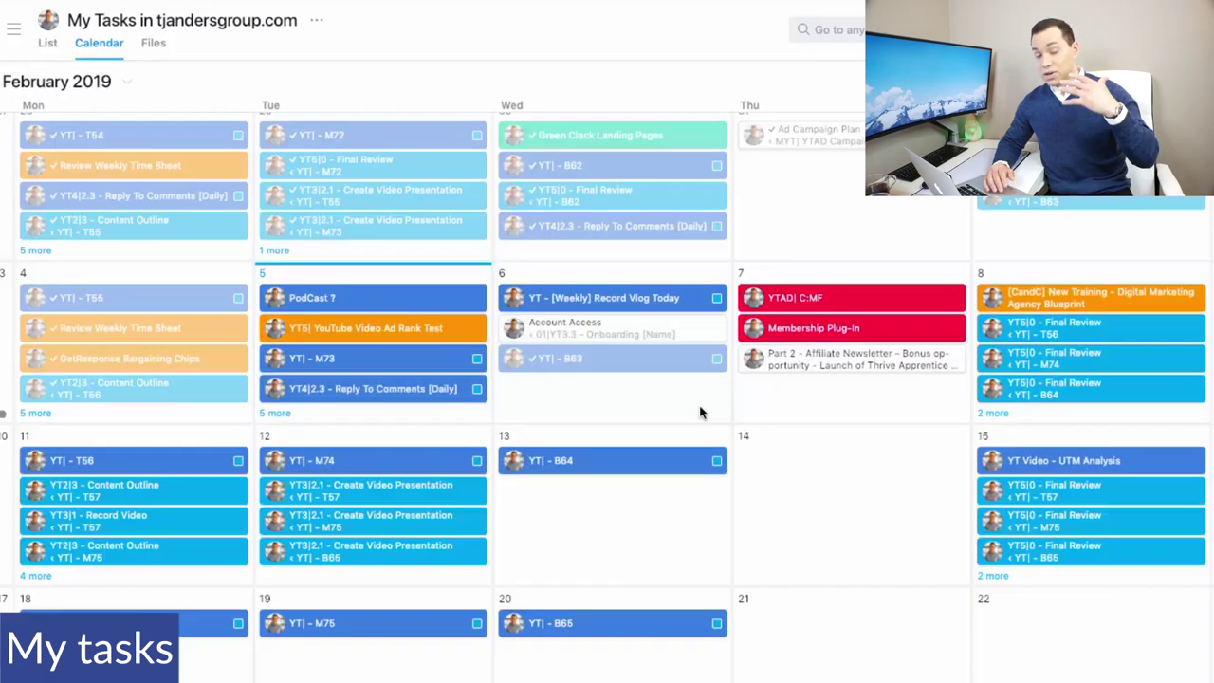
pyautogui.scroll(-6, 700, 413)
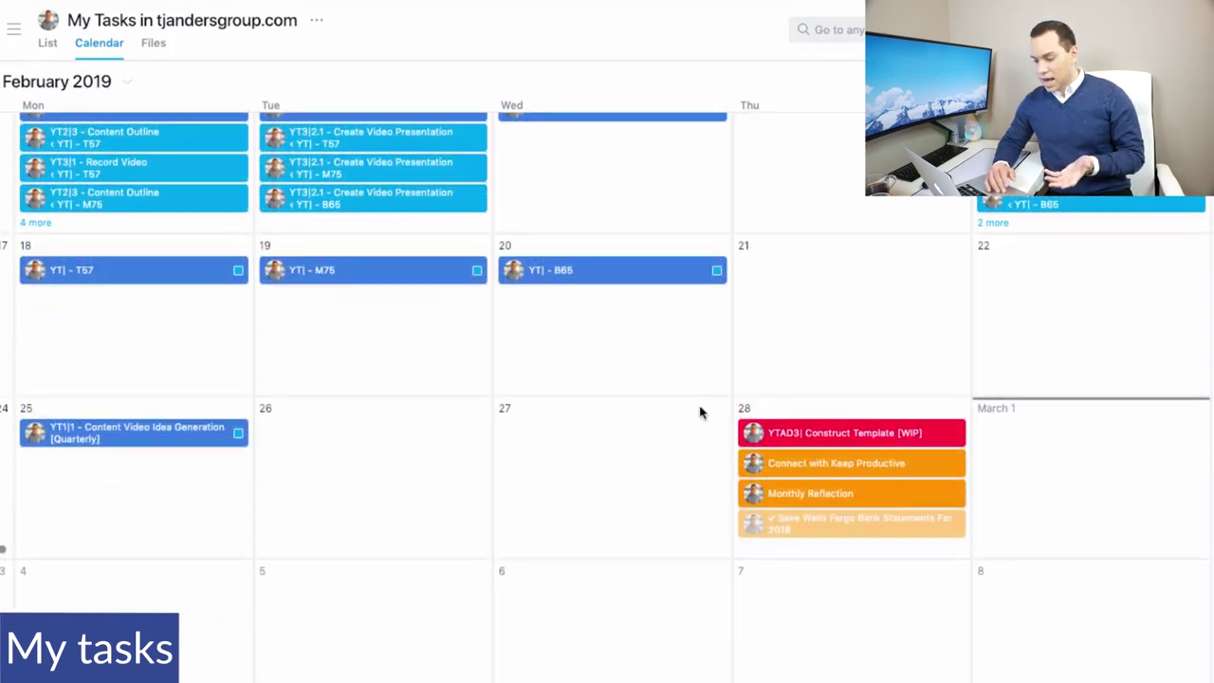
pyautogui.scroll(8, 700, 412)
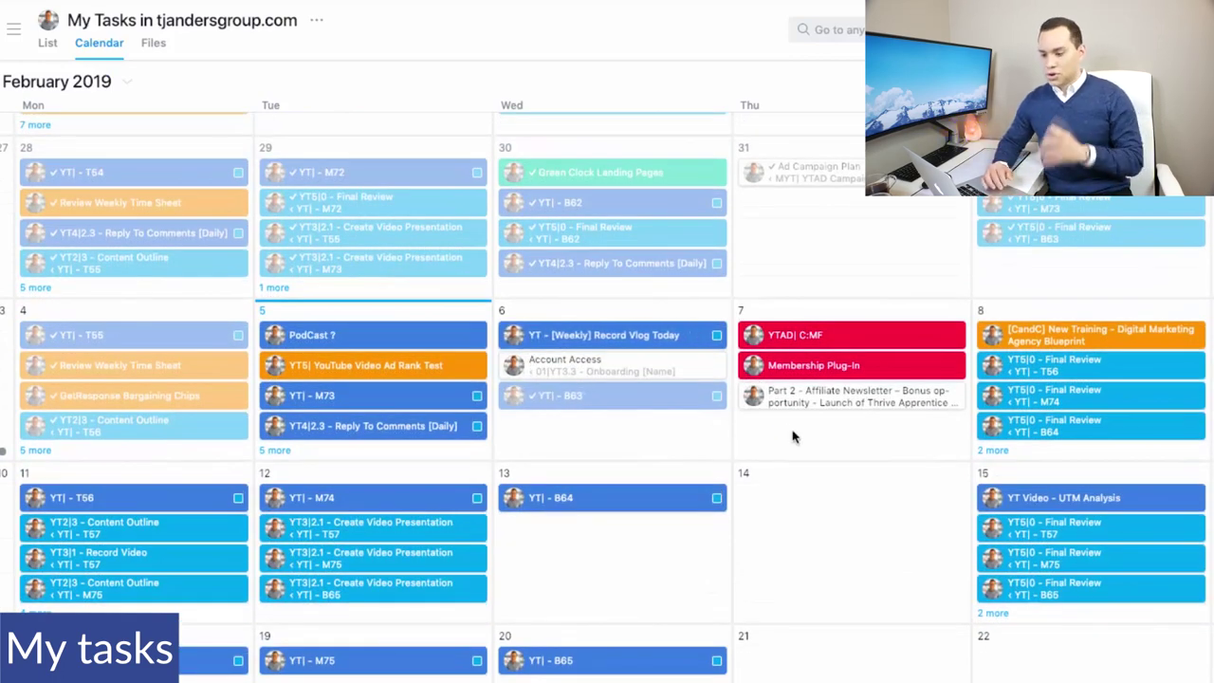
# Return to the task list view and look through its sections from Upcoming to On Deck and back to New Tasks.
pyautogui.click(47, 47)
pyautogui.scroll(-3, 602, 367)
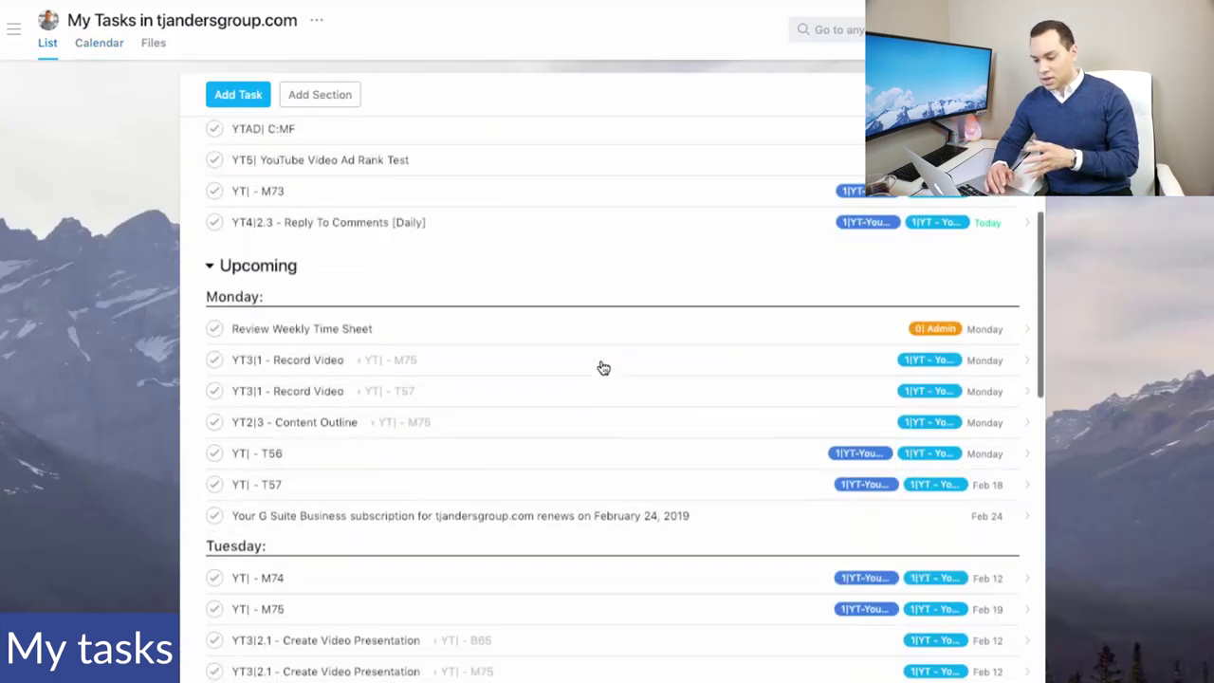
pyautogui.scroll(-2, 570, 360)
pyautogui.scroll(-5, 550, 315)
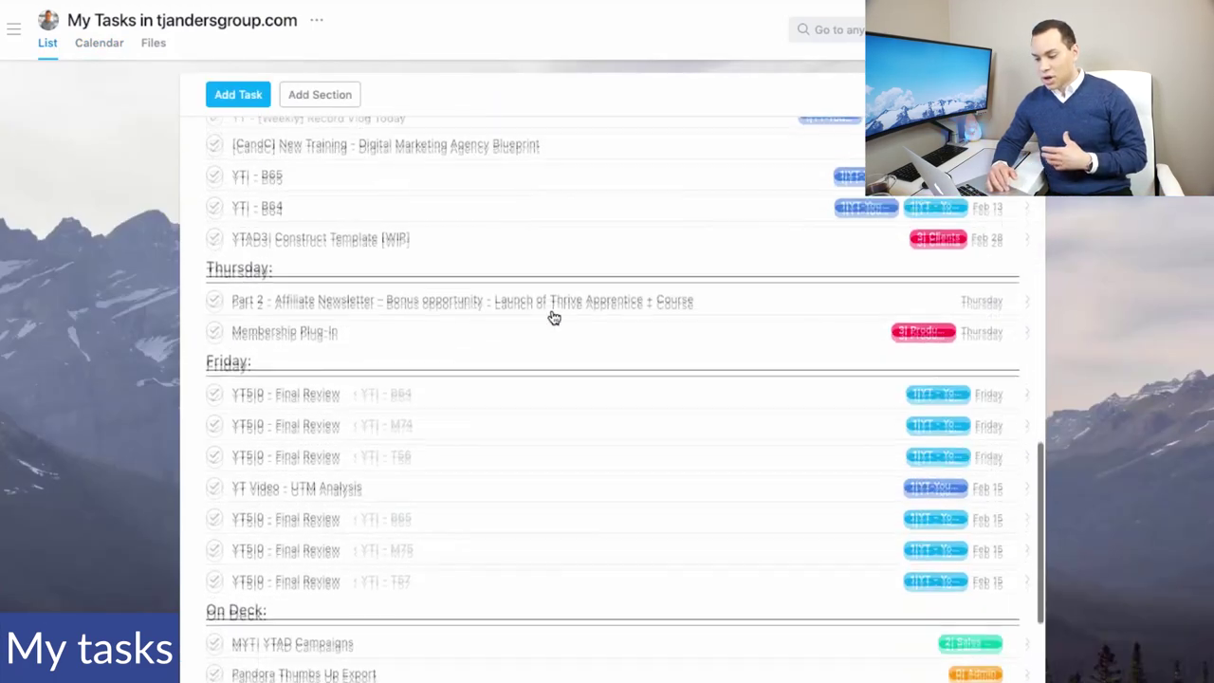
pyautogui.scroll(-3, 554, 317)
pyautogui.scroll(10, 554, 317)
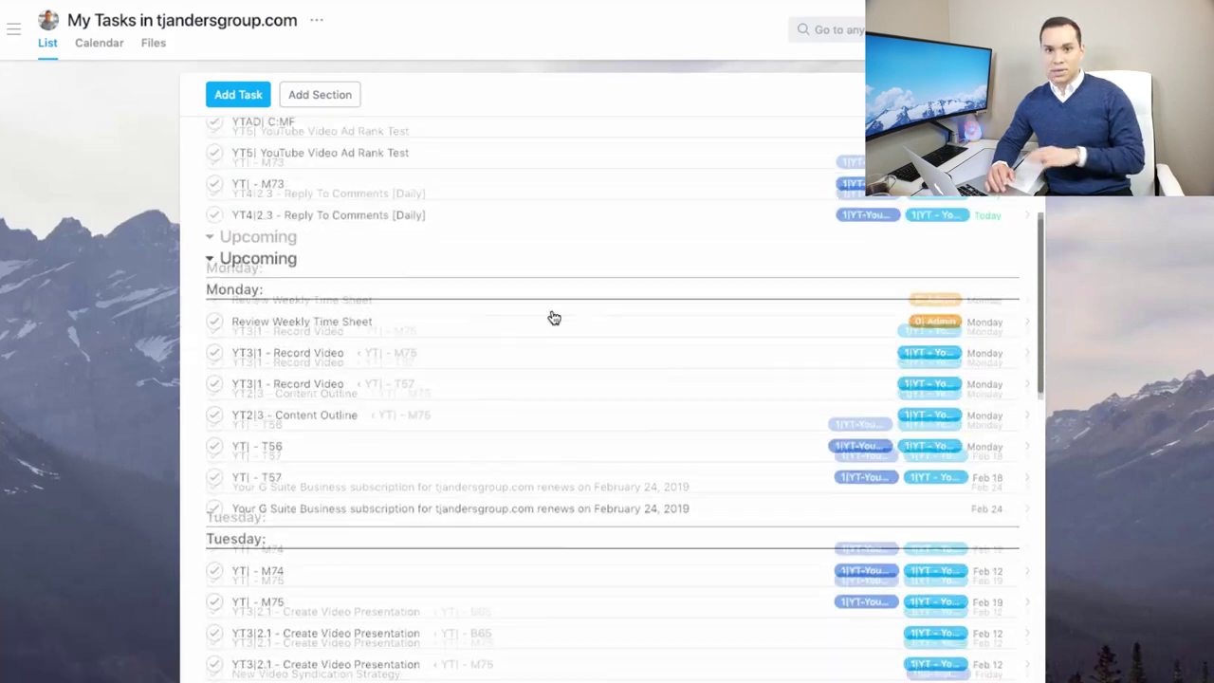
pyautogui.scroll(5, 554, 317)
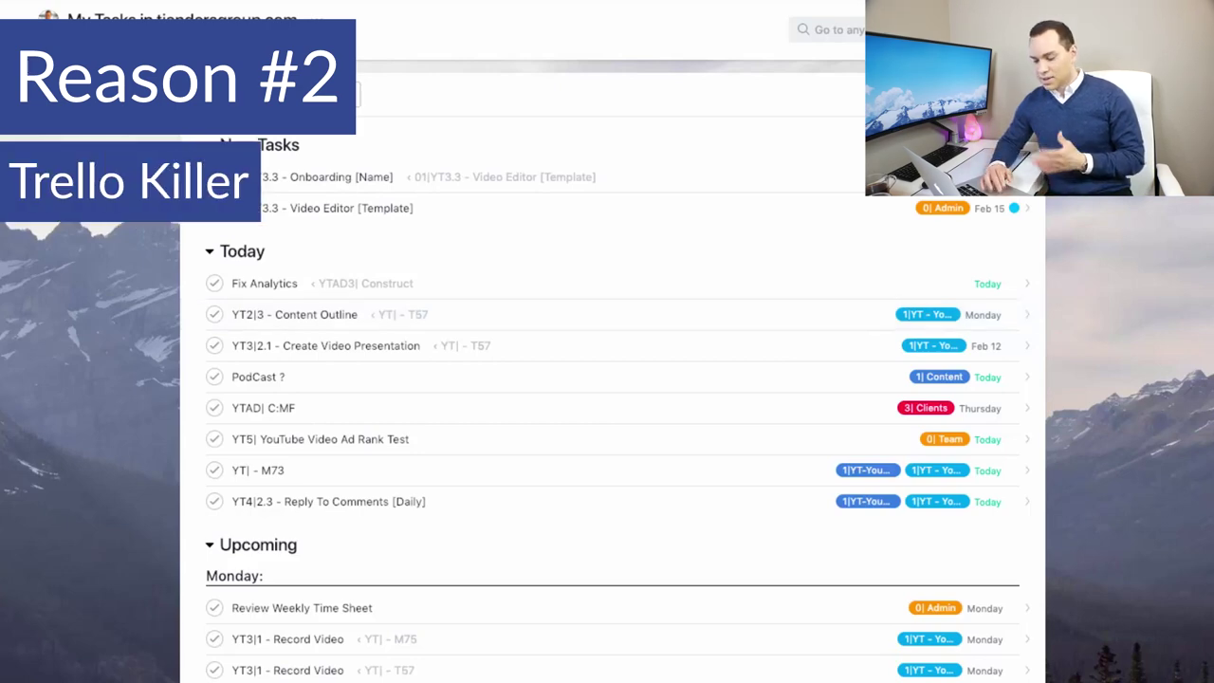
# Show the sidebar, expand the Aspiring Entrepreneur team and reveal the rest of its projects.
pyautogui.click(19, 28)
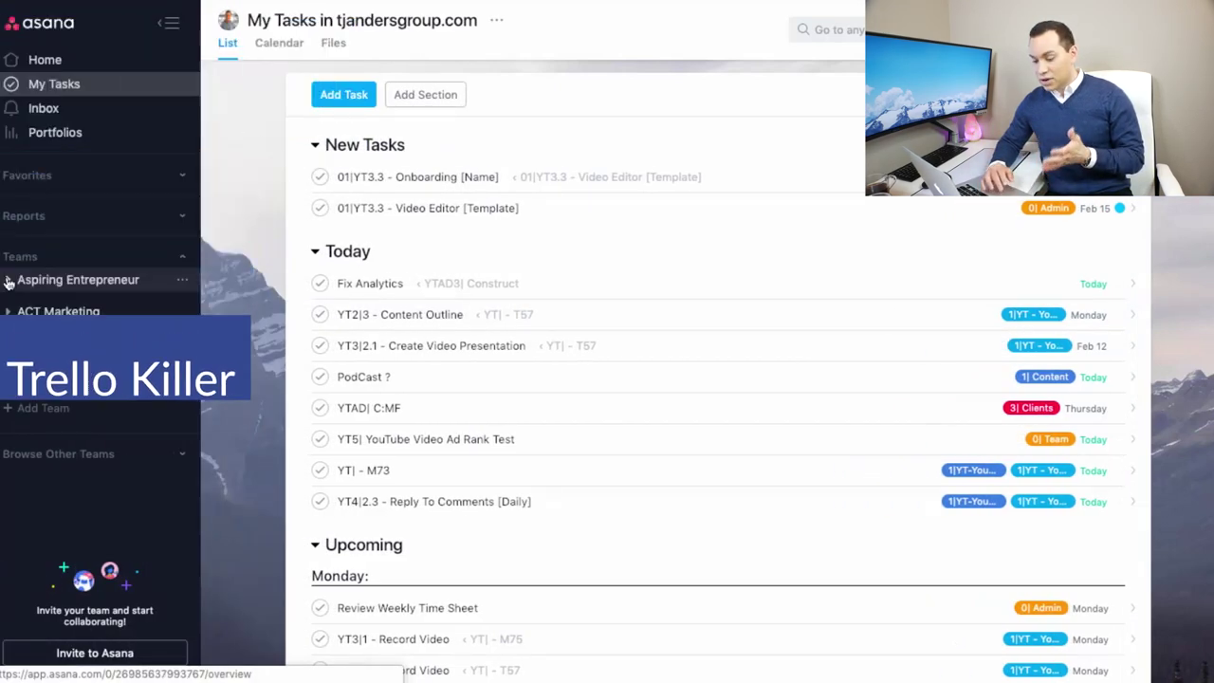
pyautogui.click(9, 282)
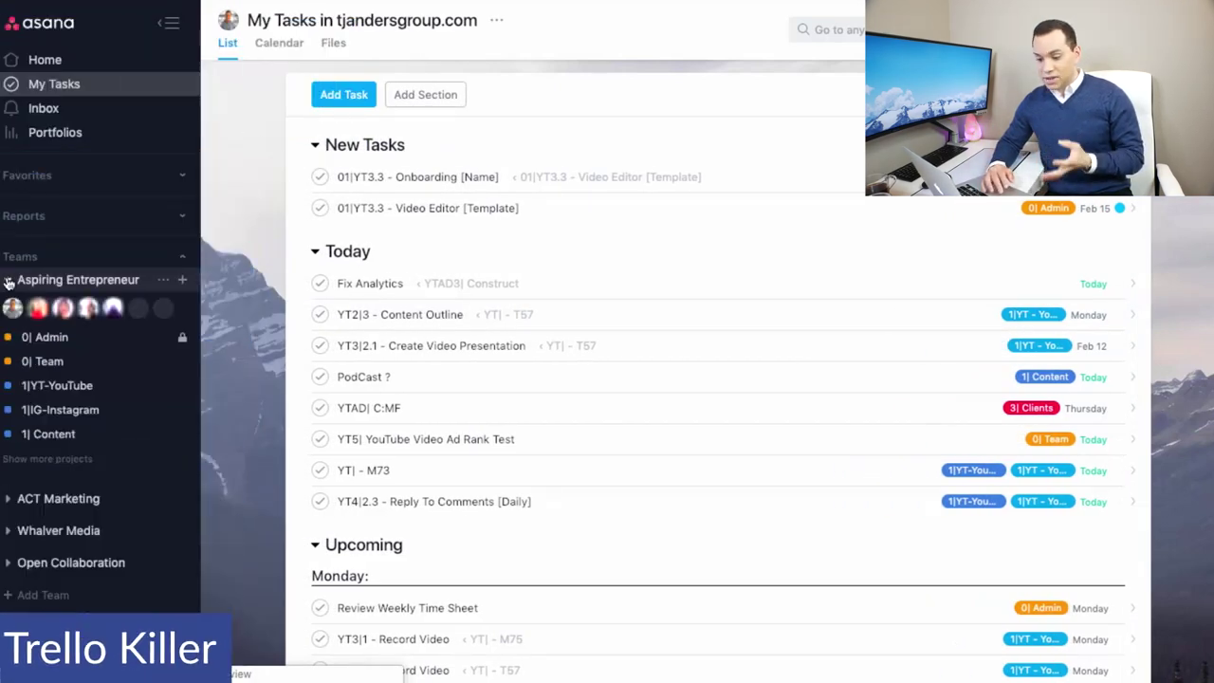
pyautogui.click(46, 458)
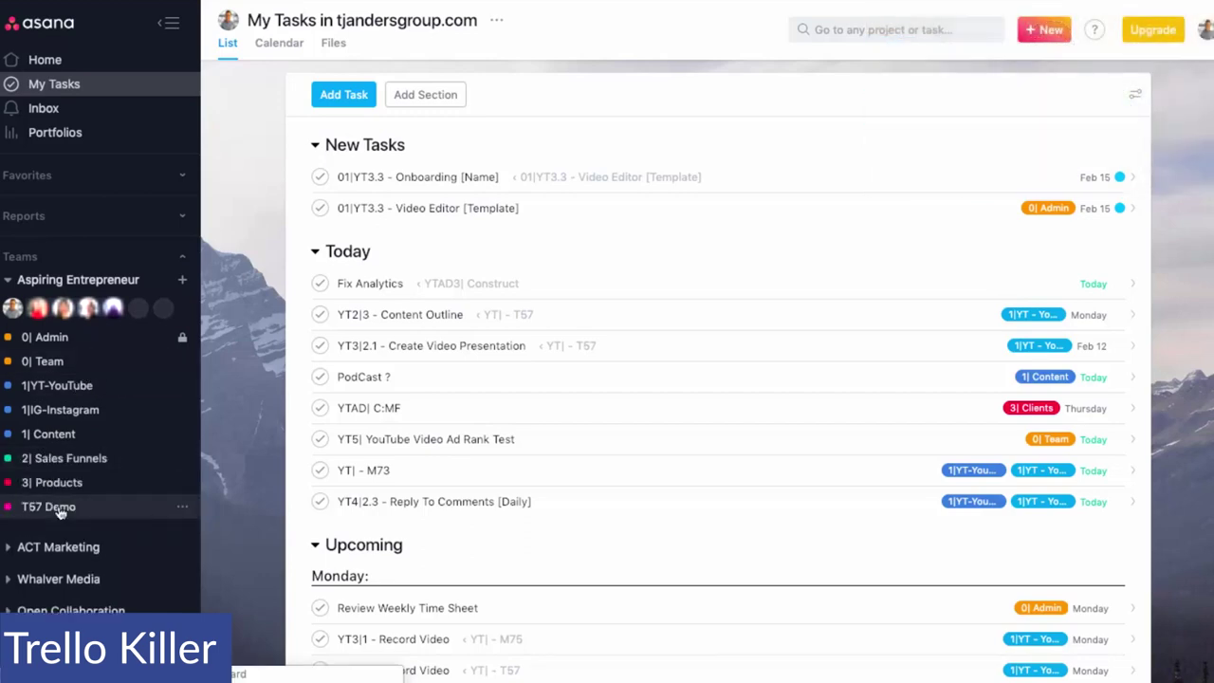
# Open the T57 Demo board with the sidebar hidden, view the example task about highlighting training material in Prompt 2: [App], and close it.
pyautogui.click(58, 510)
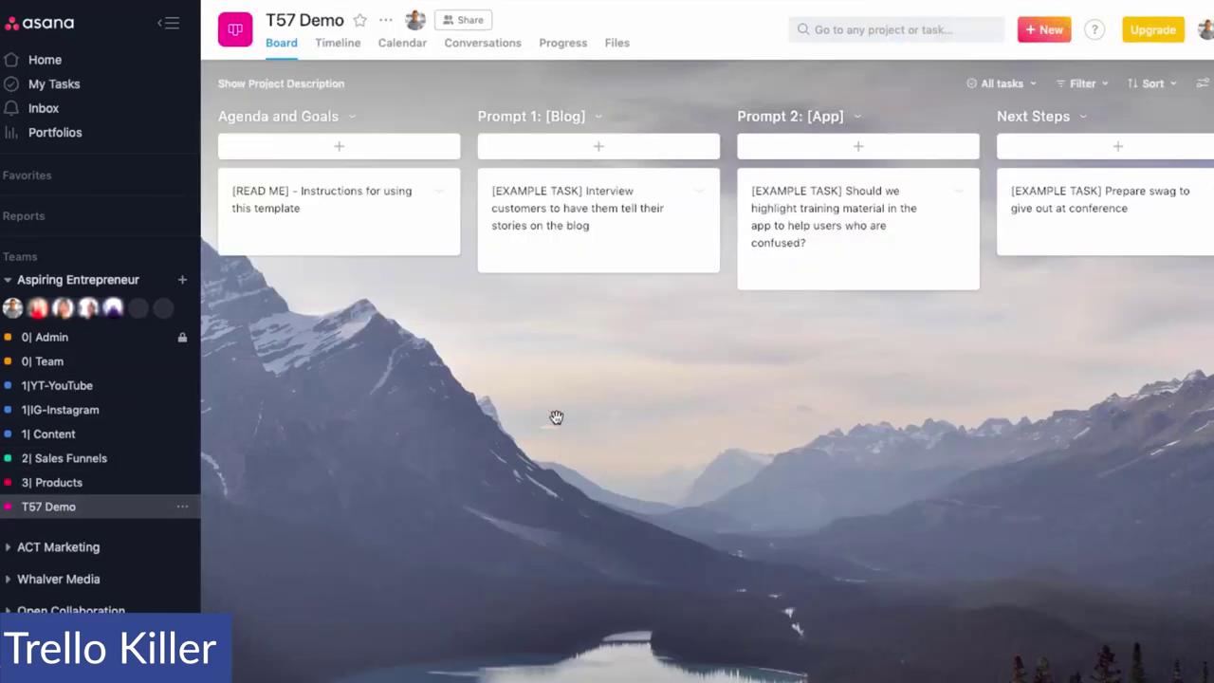
pyautogui.click(169, 22)
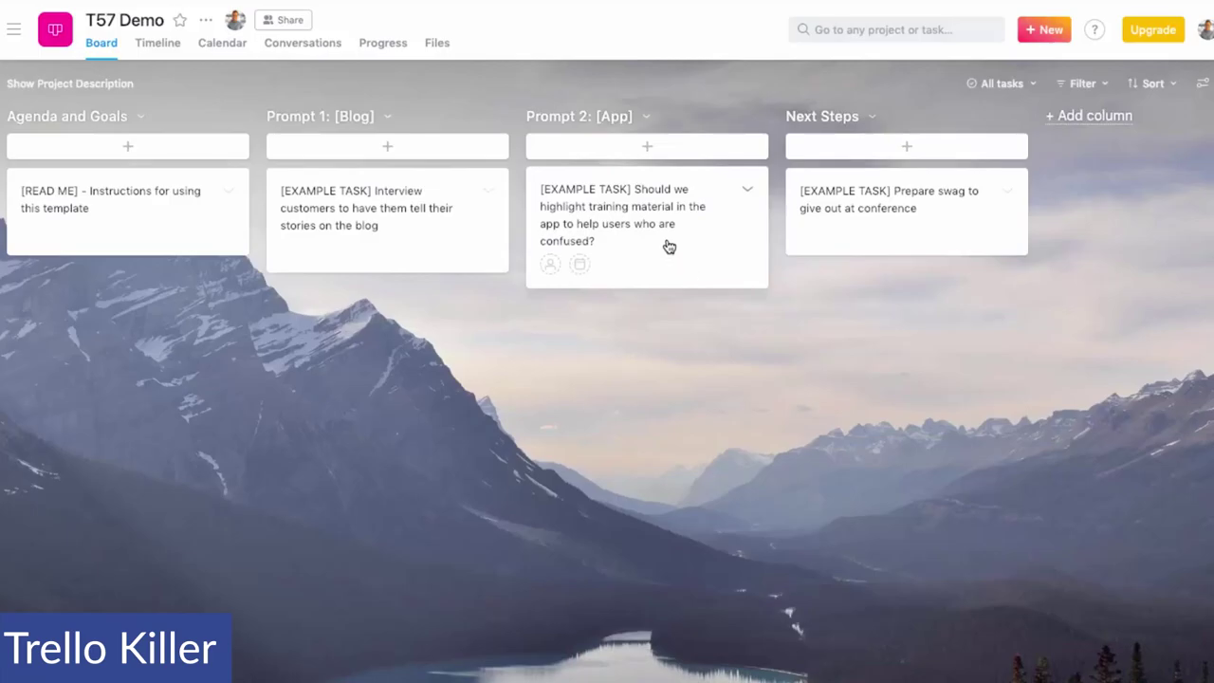
pyautogui.click(669, 244)
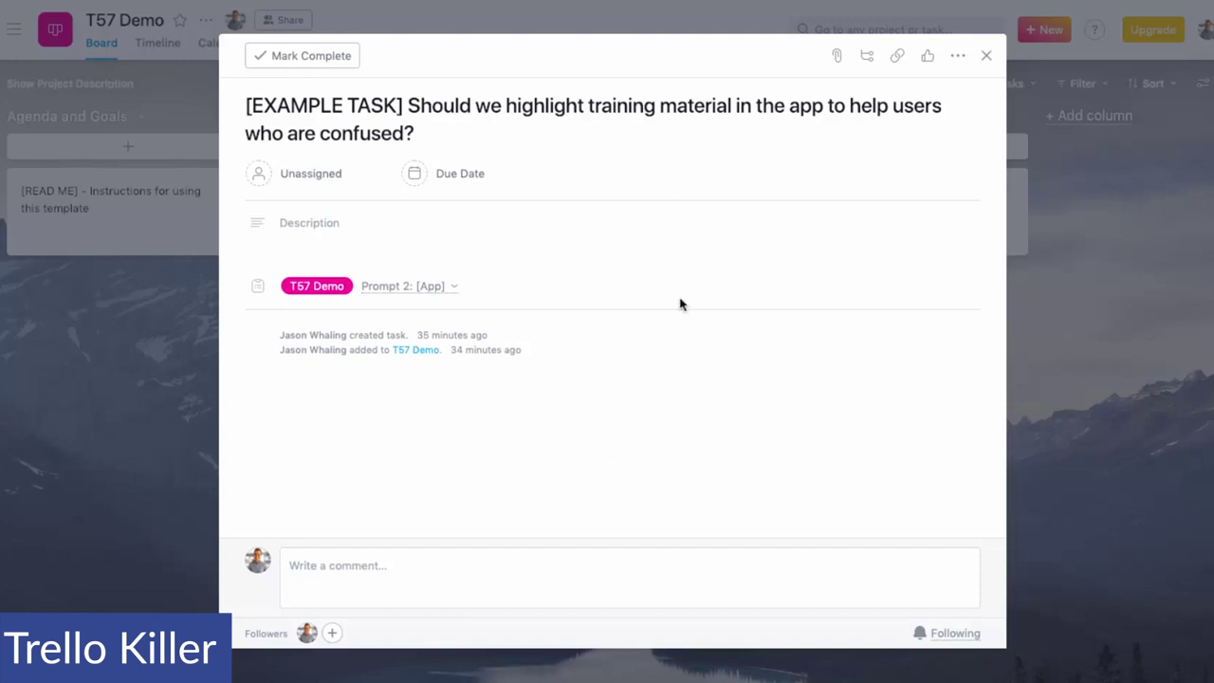
pyautogui.click(987, 57)
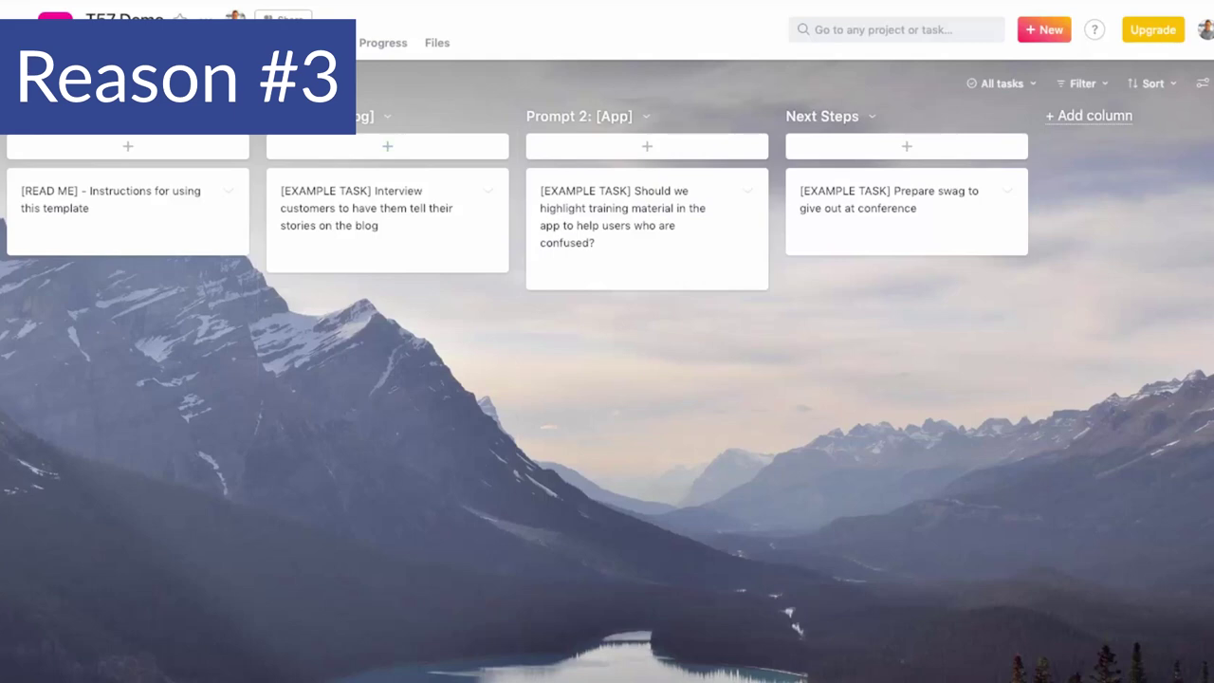
# Go to the Inbox with the sidebar hidden and open the YT5| YouTube Video Ad Rank Test notification to see its conversation.
pyautogui.click(17, 19)
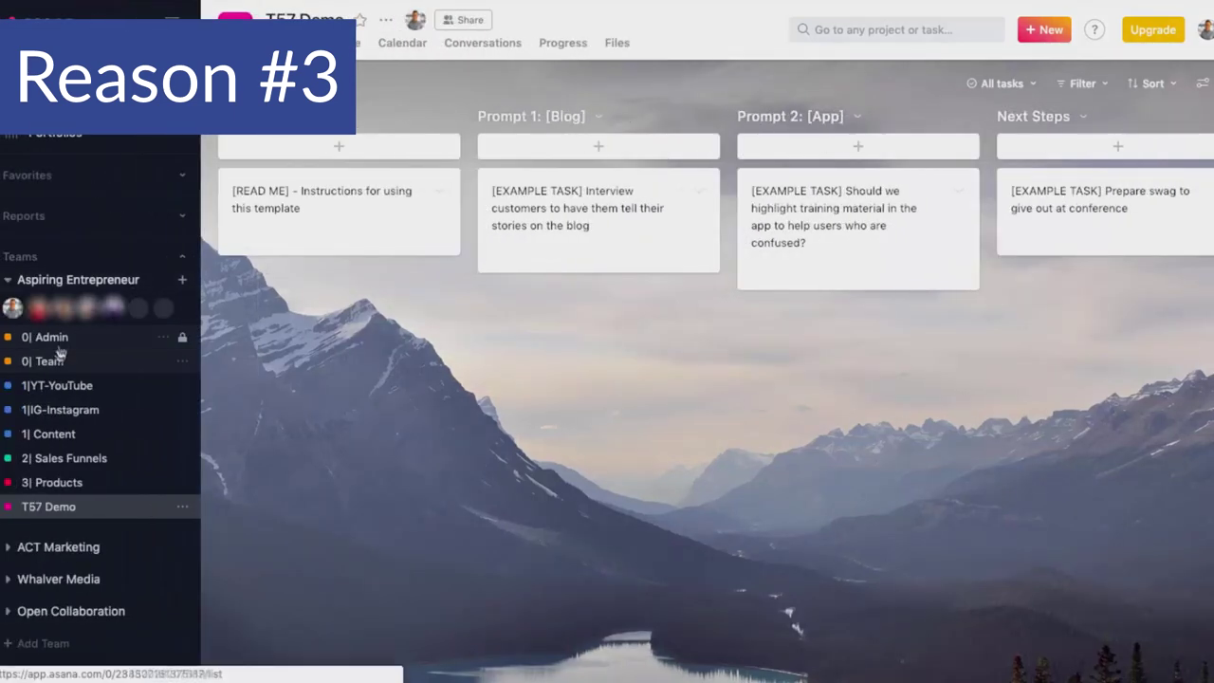
pyautogui.click(43, 76)
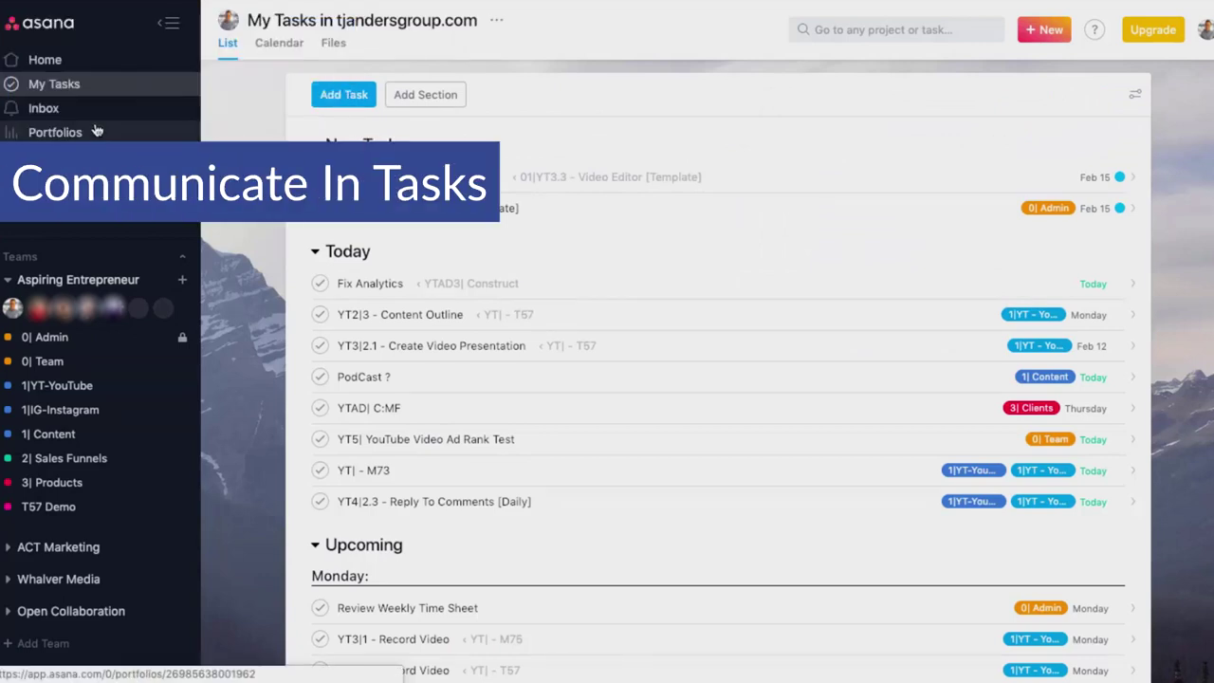
pyautogui.click(110, 112)
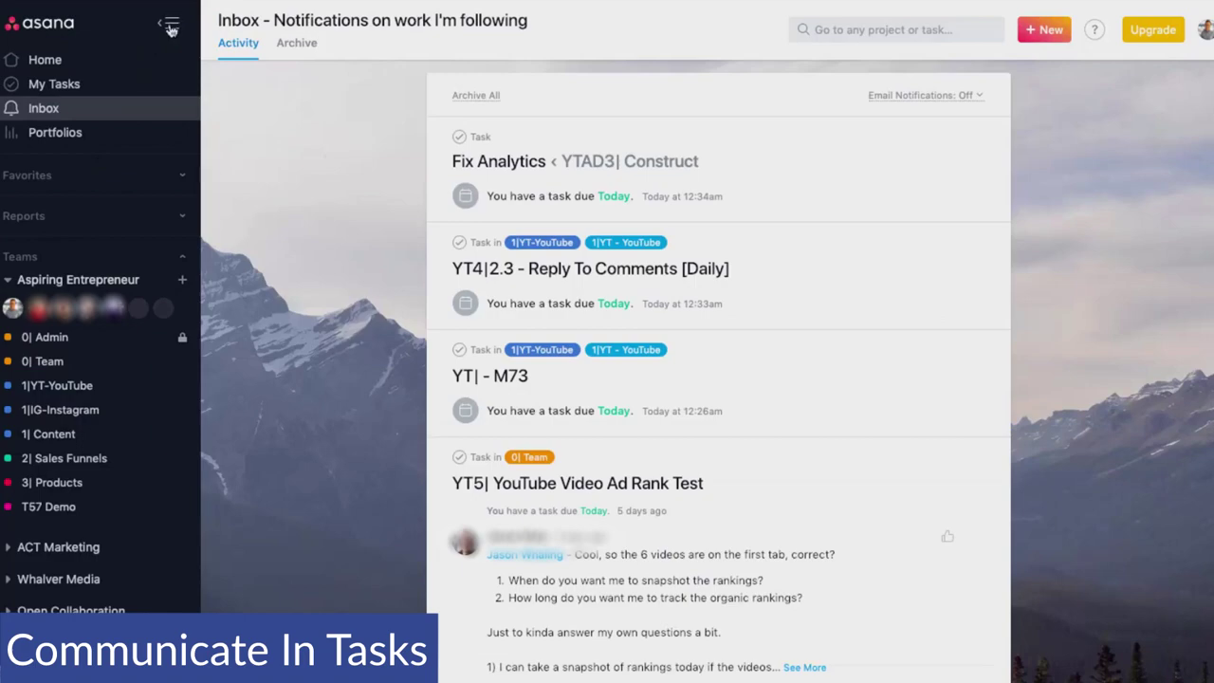
pyautogui.click(169, 30)
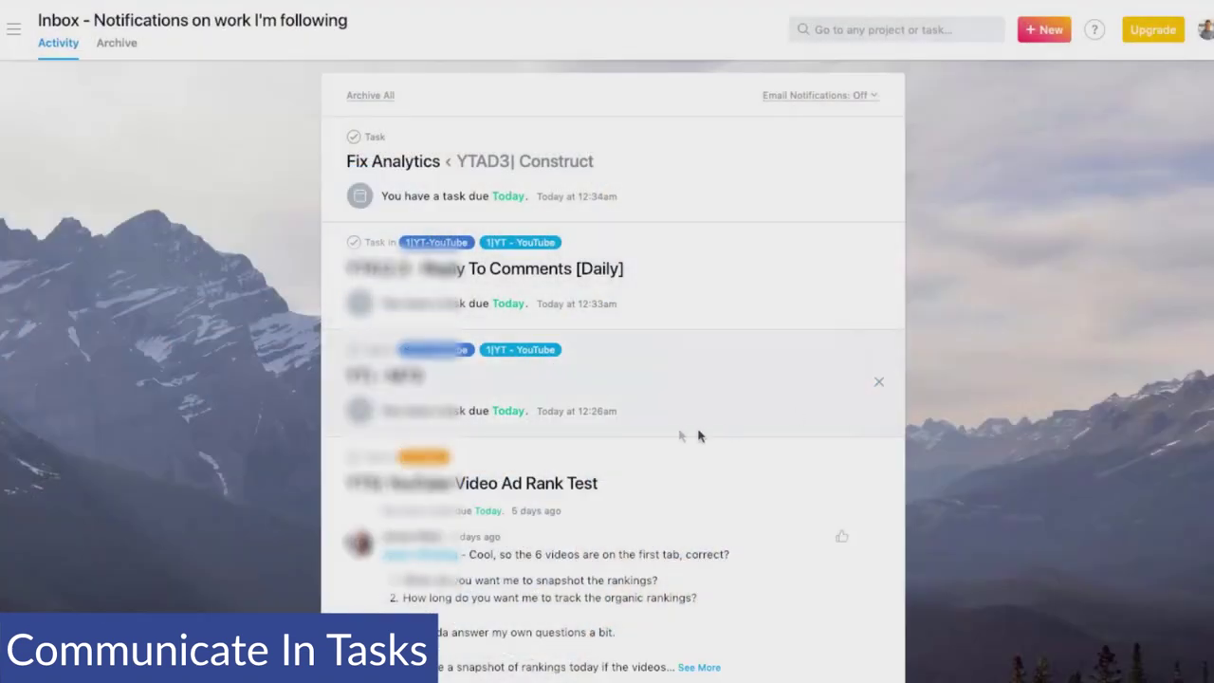
pyautogui.scroll(-3, 699, 434)
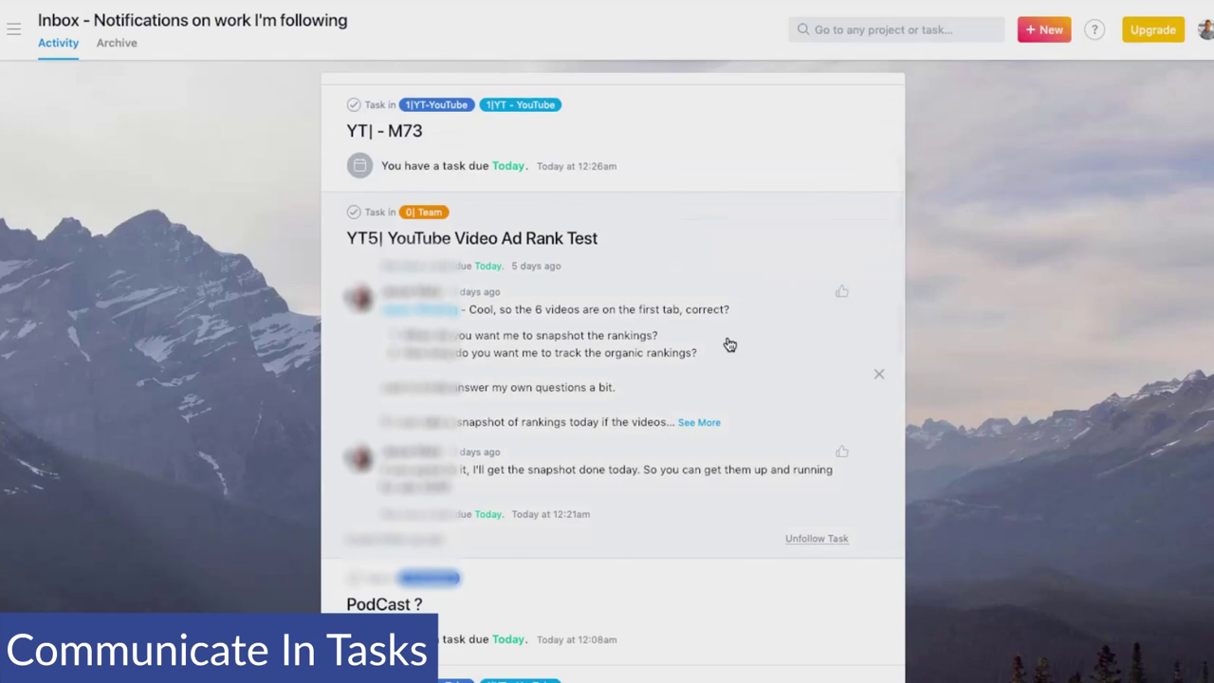
pyautogui.click(724, 282)
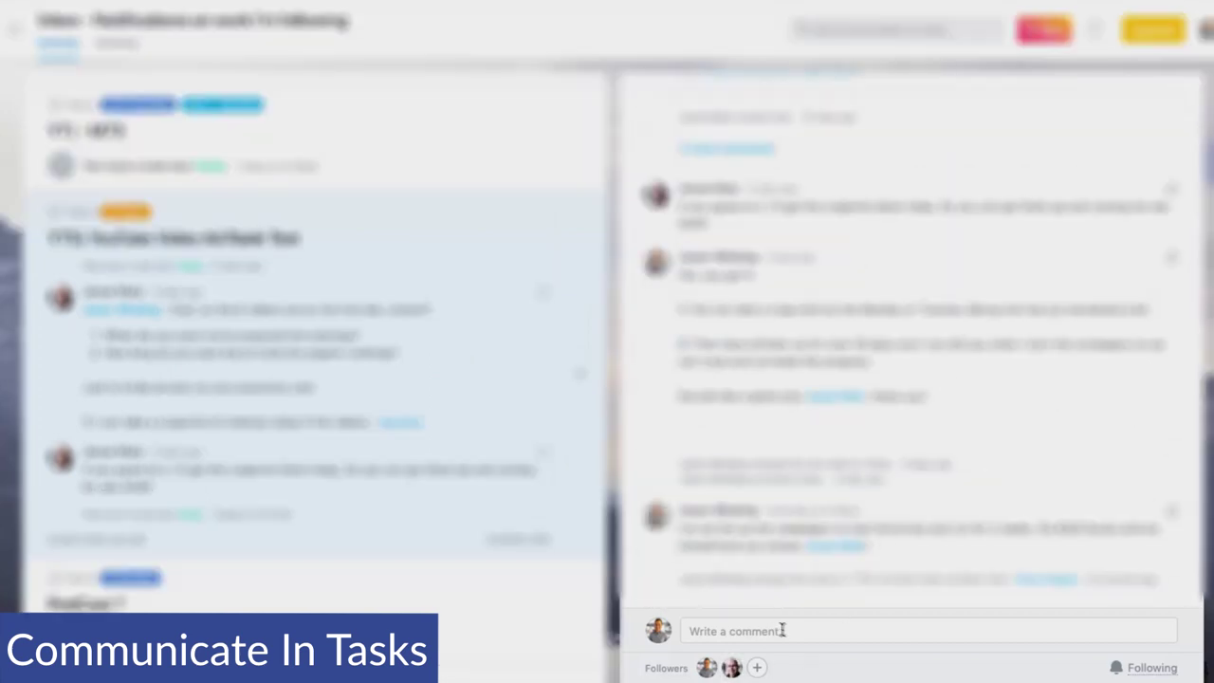
# Post the comment "Hey This looks great let's do it!" on the YT5| YouTube Video Ad Rank Test task.
pyautogui.click(784, 631)
pyautogui.write('Hey')
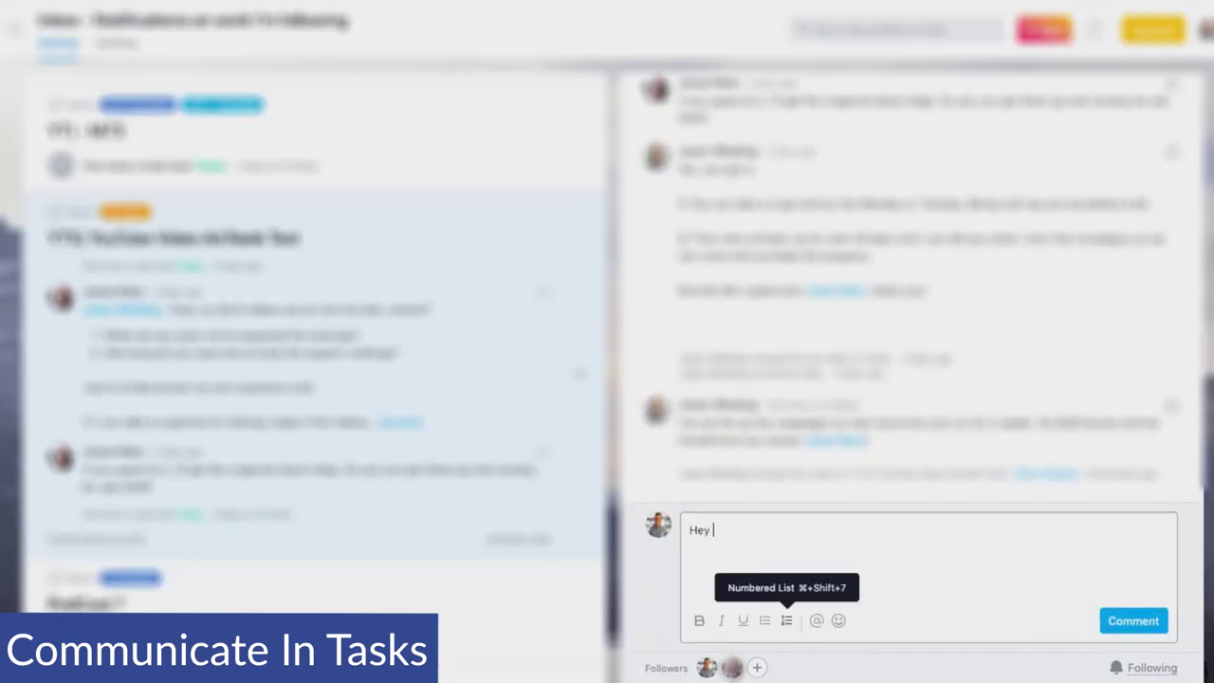
pyautogui.write(' @')
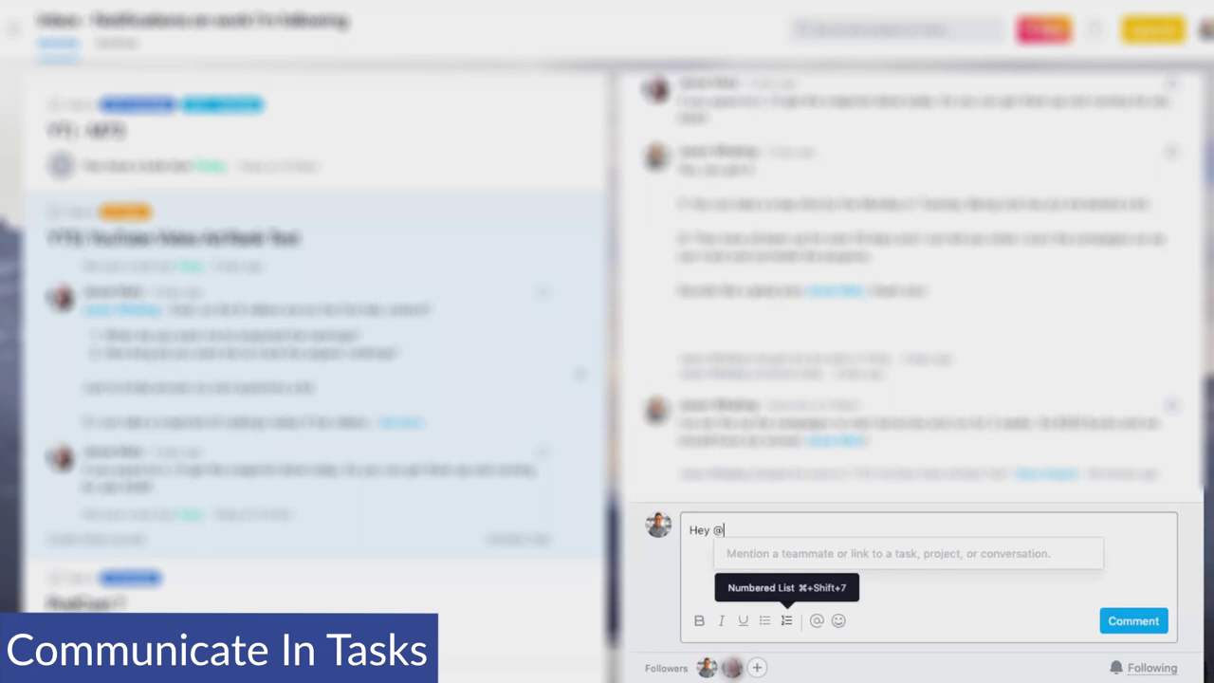
pyautogui.press('BackSpace')
pyautogui.write('Th')
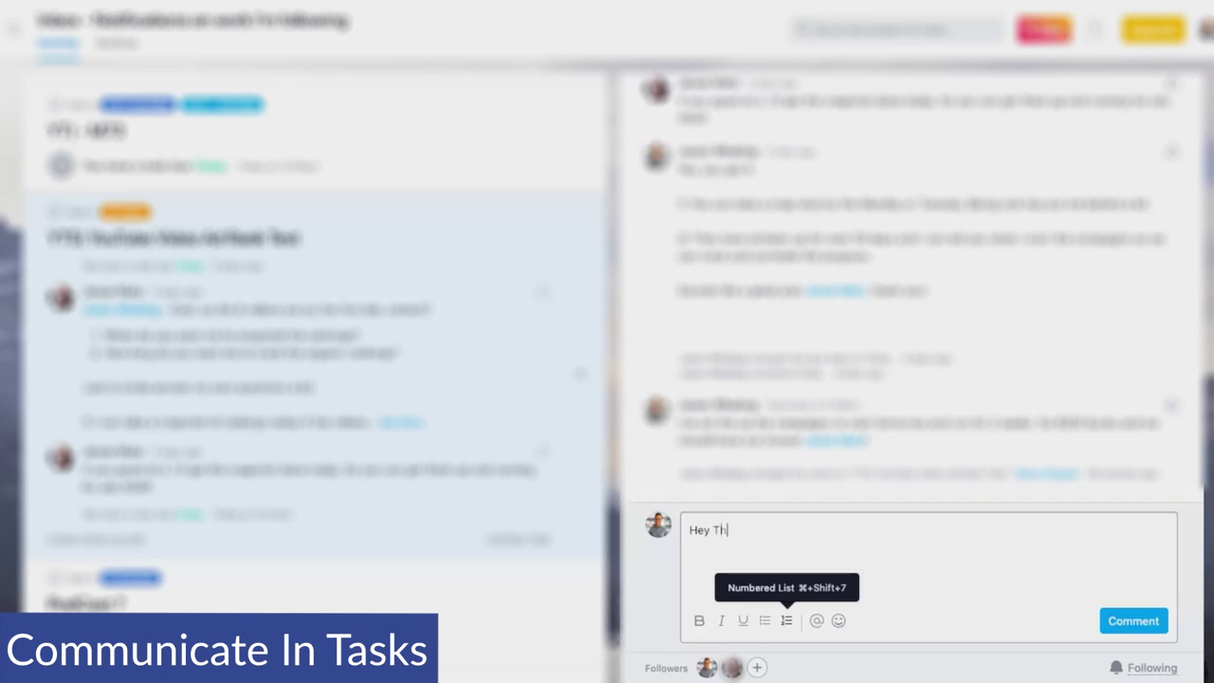
pyautogui.write("is looks great let's do it!")
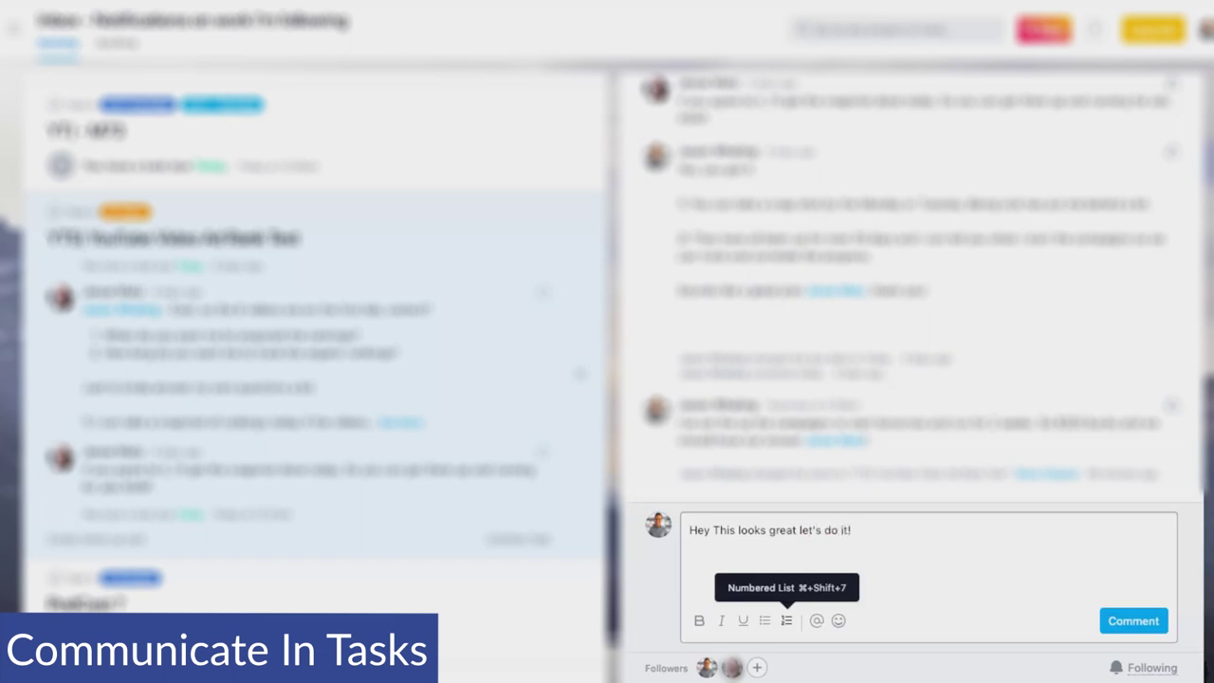
pyautogui.click(1136, 622)
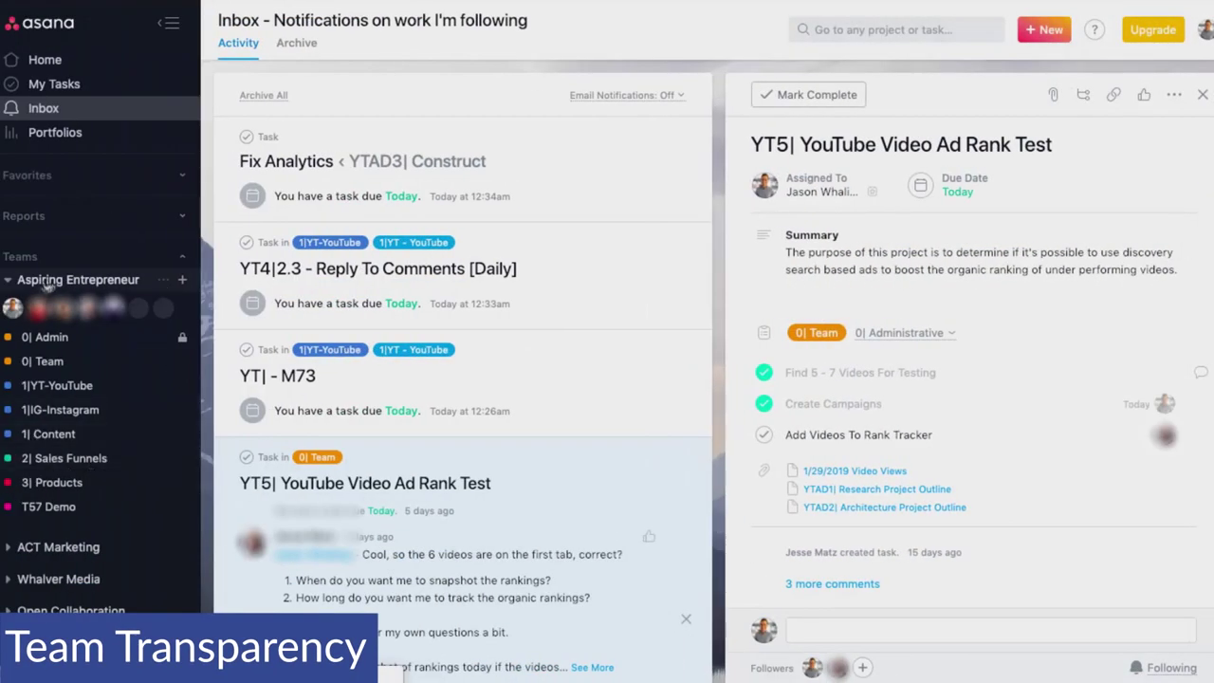
# In My Tasks, open 01|YT3.3 - Onboarding [Name], view its parent task Video Editor [Template], and return to the onboarding subtask's details.
pyautogui.click(76, 306)
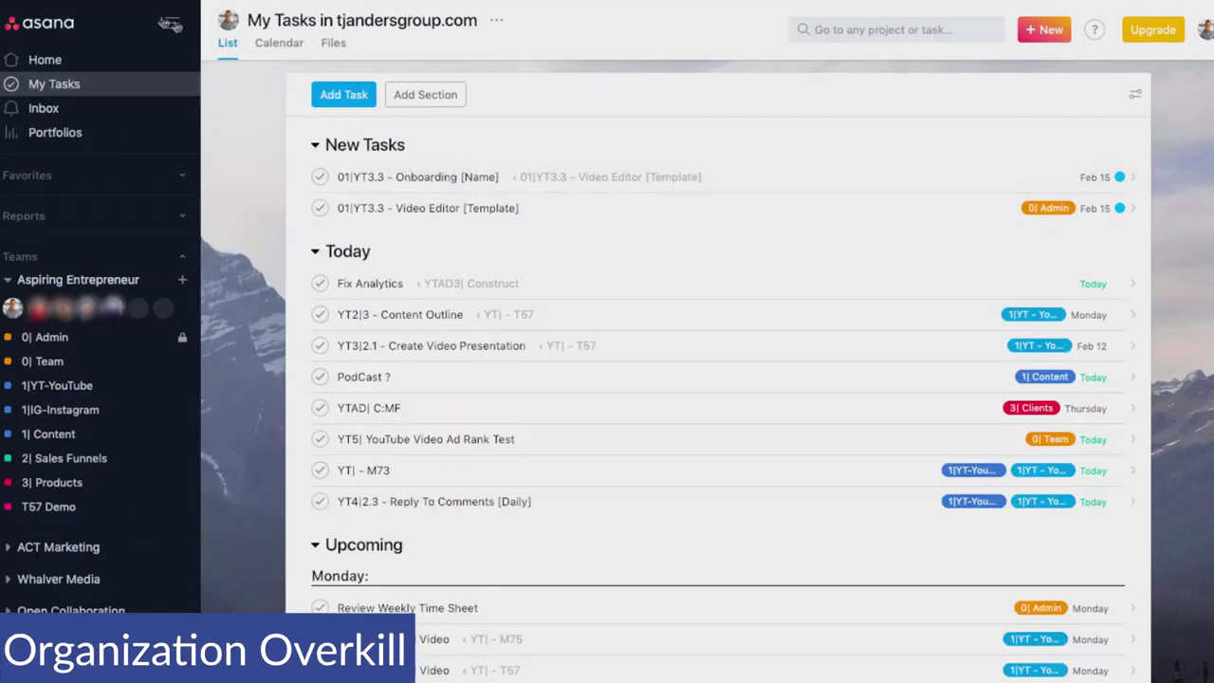
pyautogui.click(177, 28)
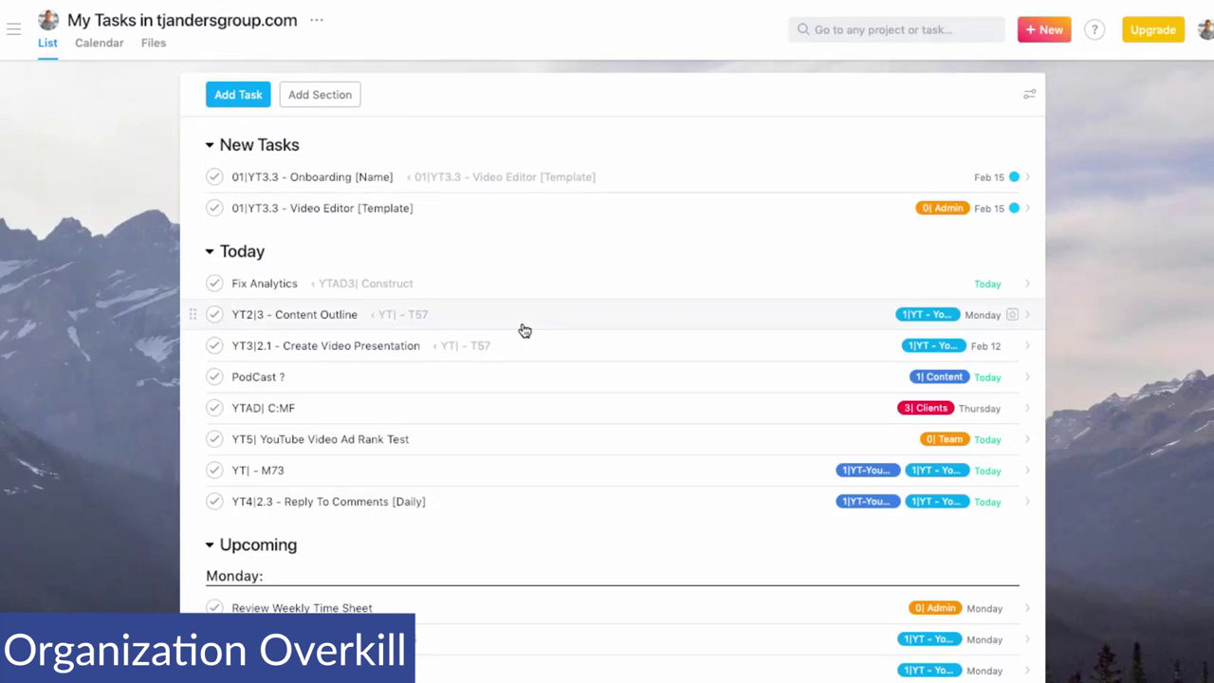
pyautogui.click(559, 187)
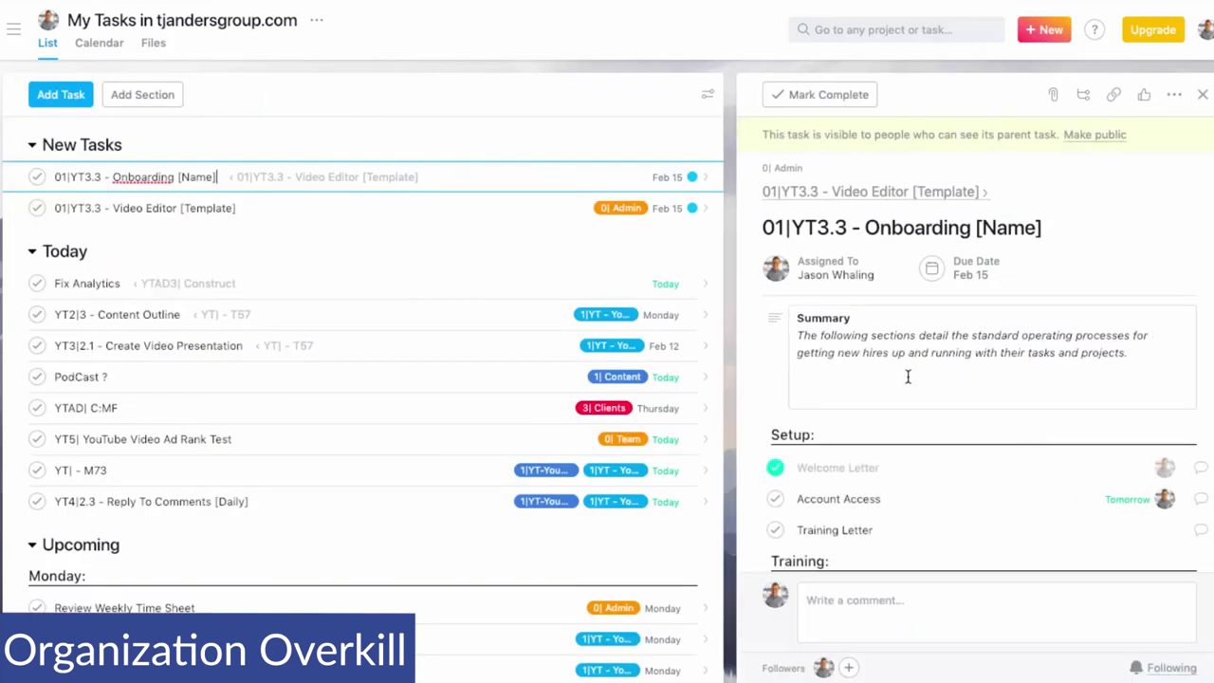
pyautogui.click(890, 194)
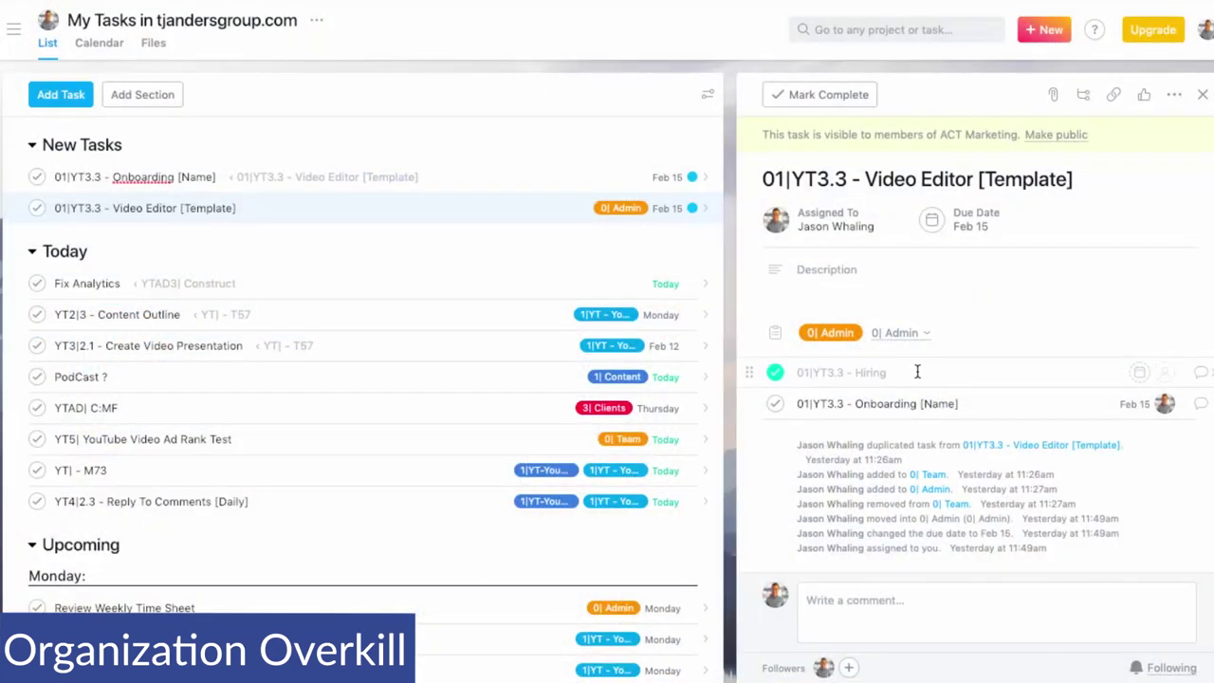
pyautogui.click(989, 403)
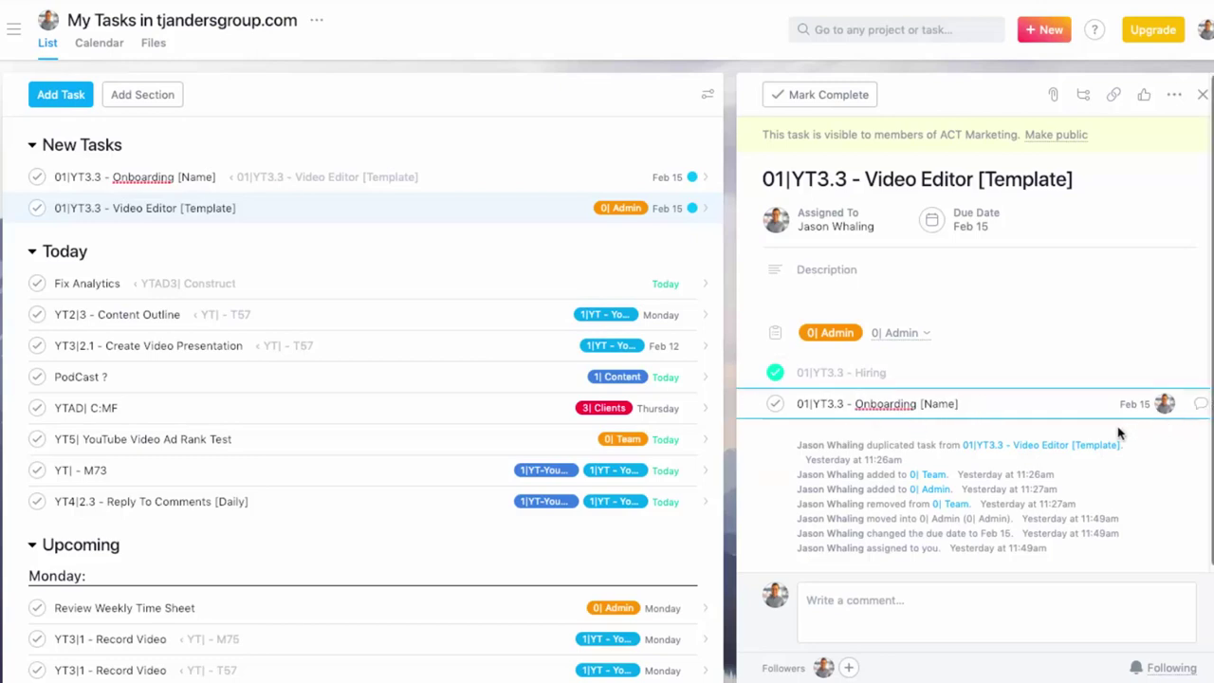
pyautogui.click(1201, 404)
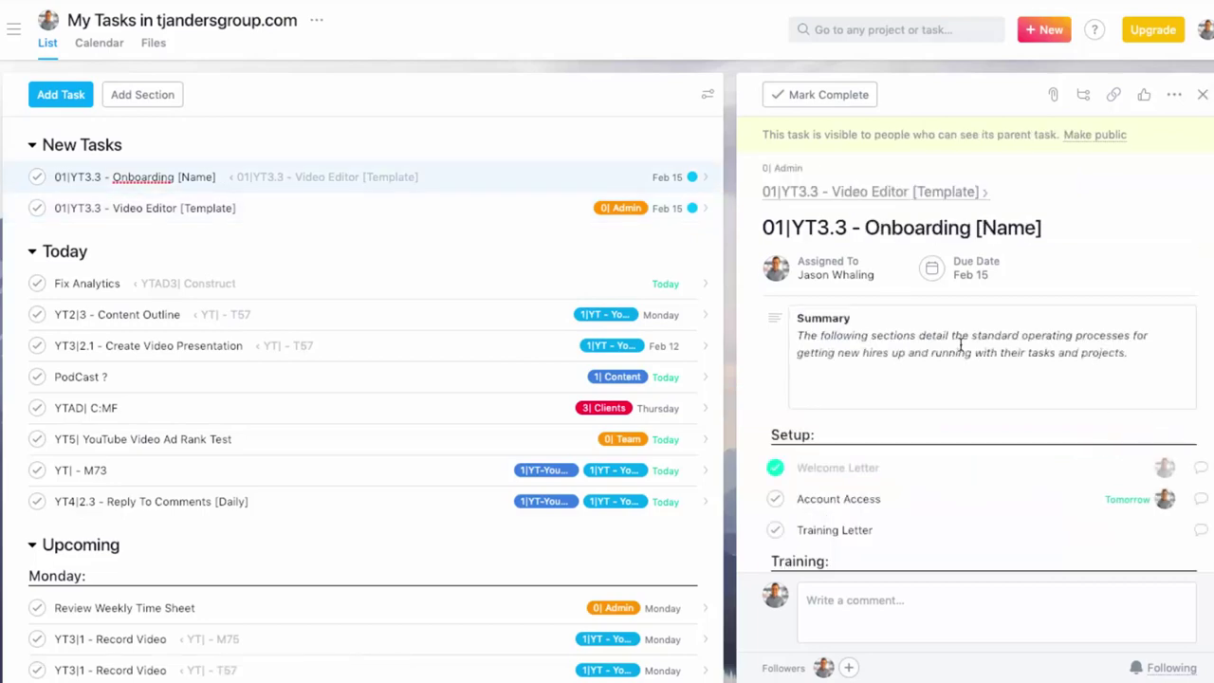
# Review the onboarding task's Setup, Training and Projects subtasks and mark Account Access as complete.
pyautogui.scroll(-3, 960, 344)
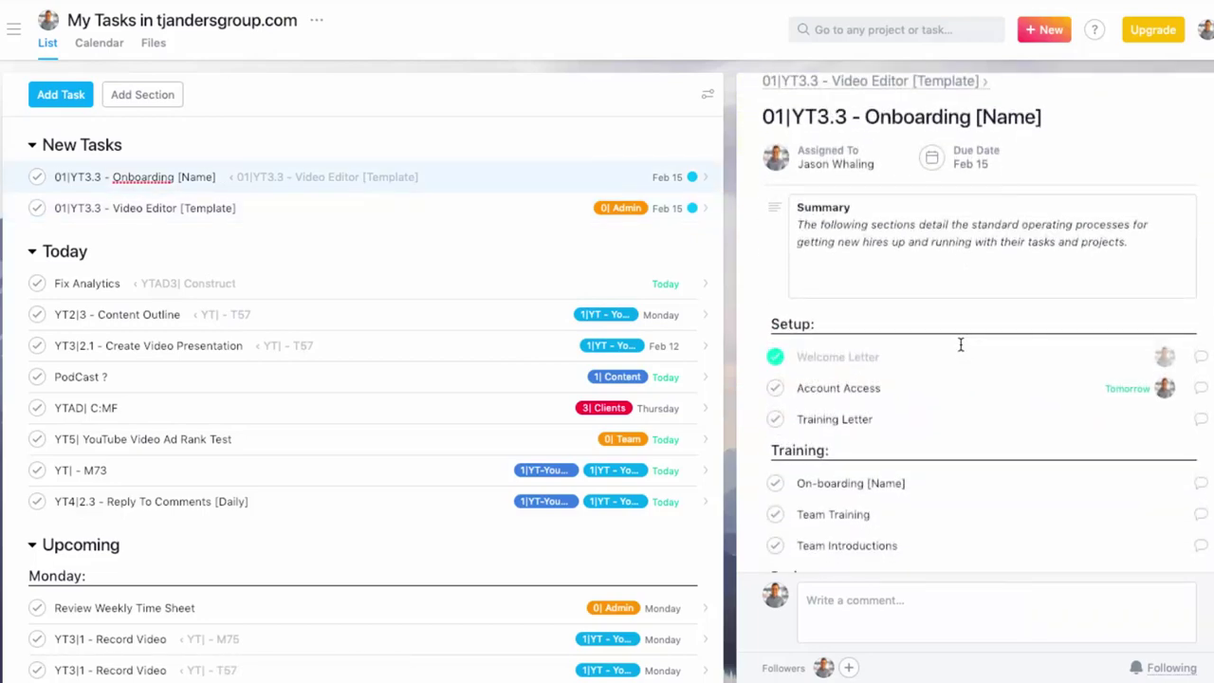
pyautogui.scroll(3, 961, 345)
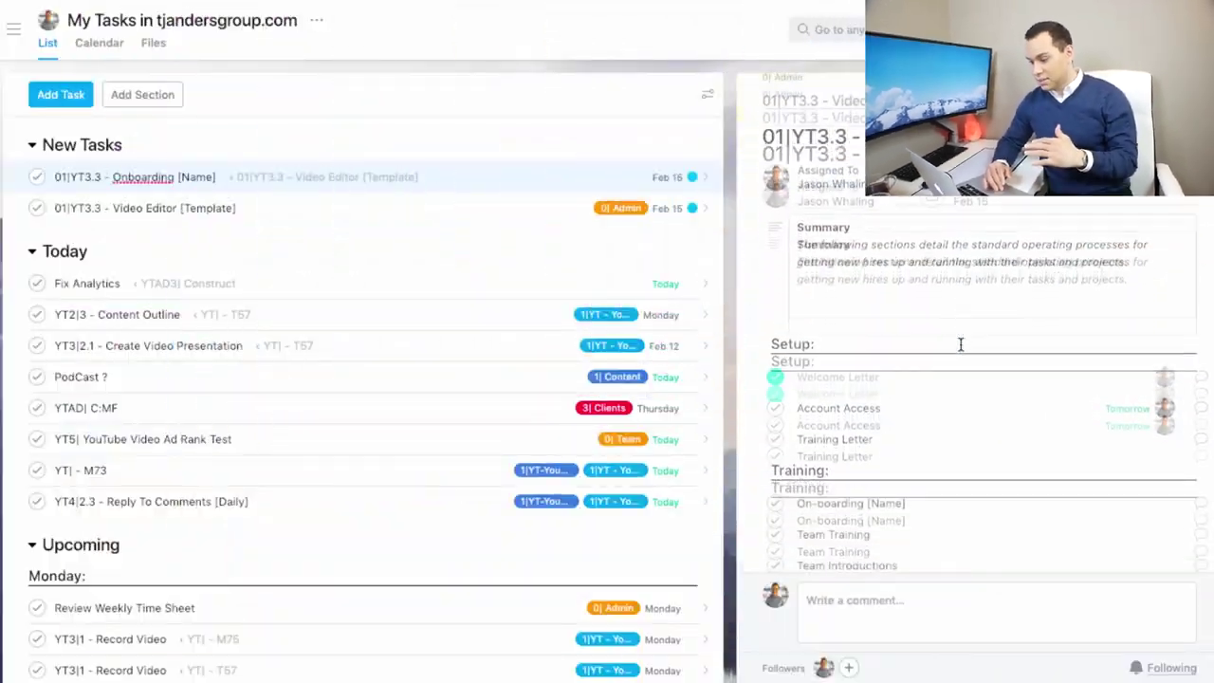
pyautogui.scroll(-3, 961, 344)
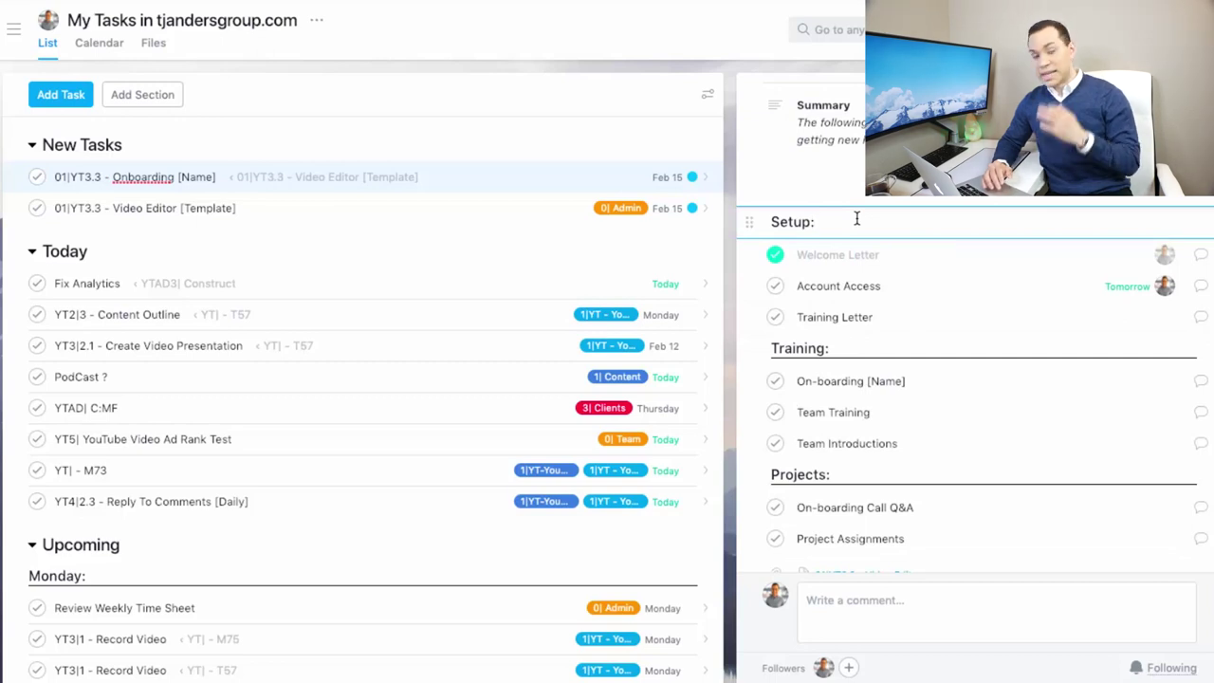
pyautogui.scroll(-2, 857, 218)
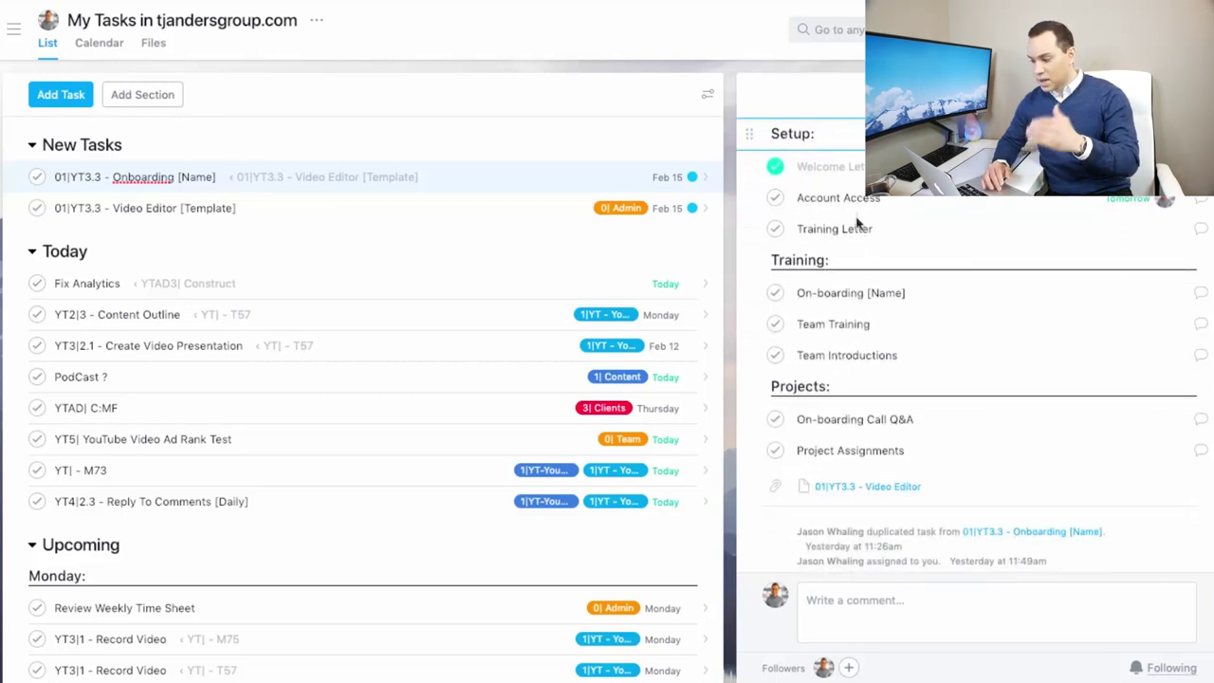
pyautogui.click(776, 199)
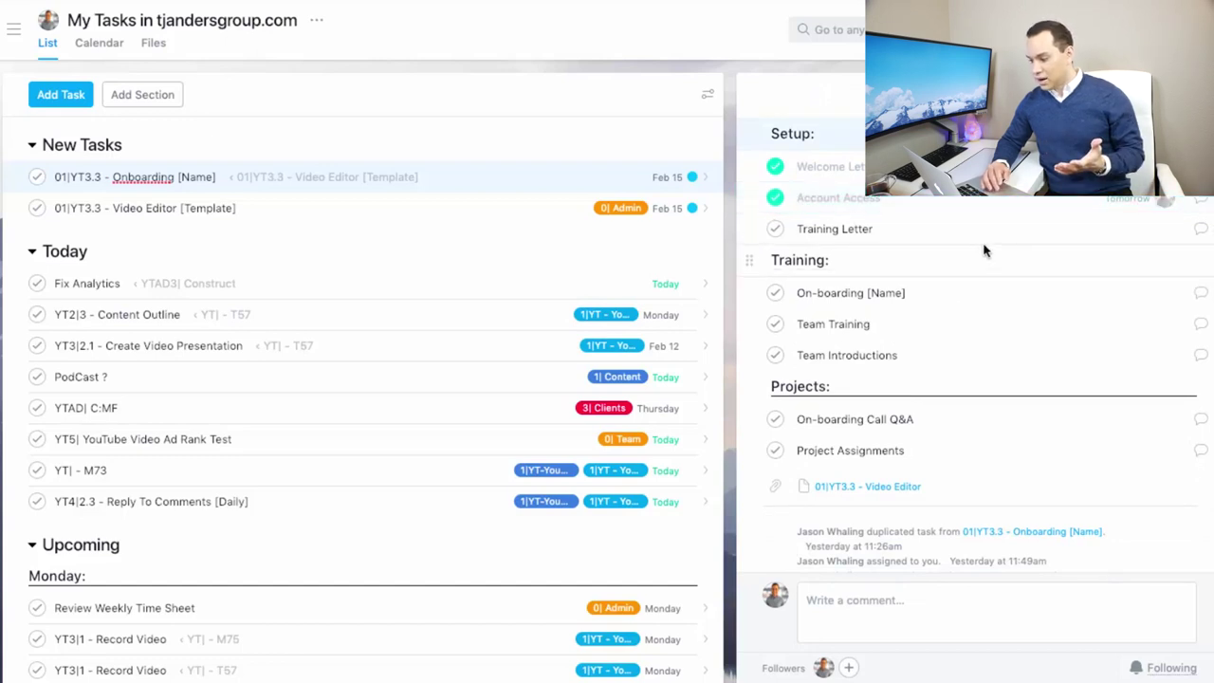
# Assign the Training Letter subtask to yourself with tomorrow as its due date, and review the onboarding task's summary and subtasks.
pyautogui.click(1165, 230)
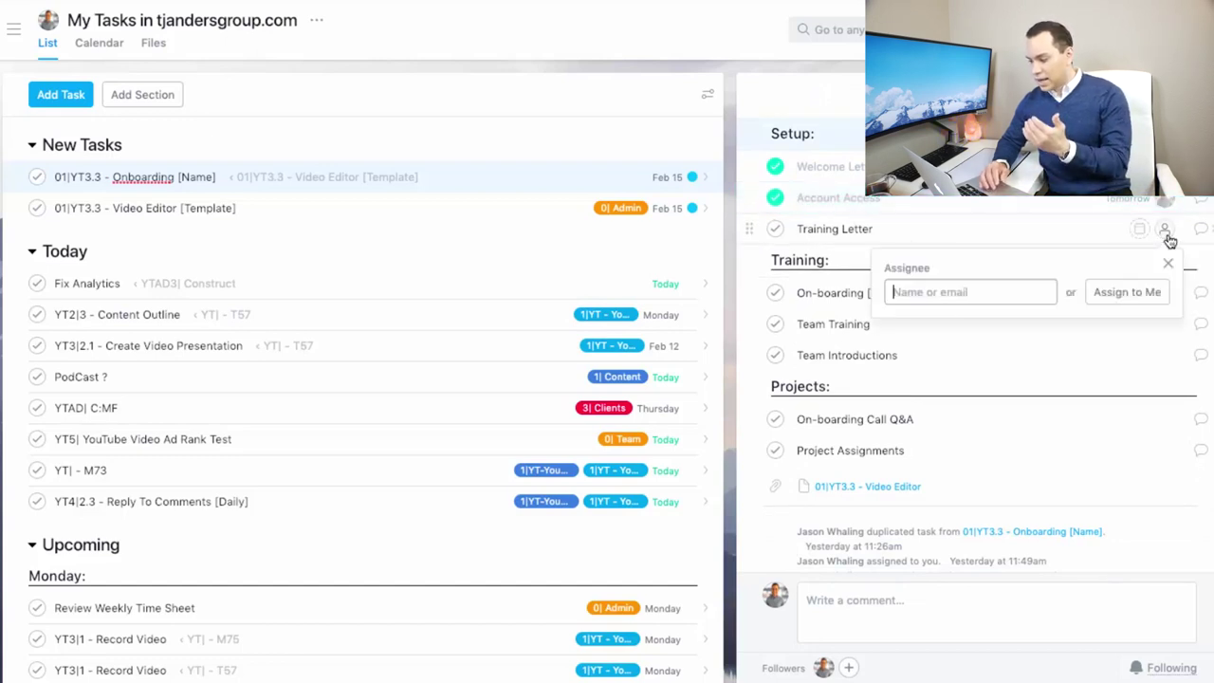
pyautogui.click(1120, 292)
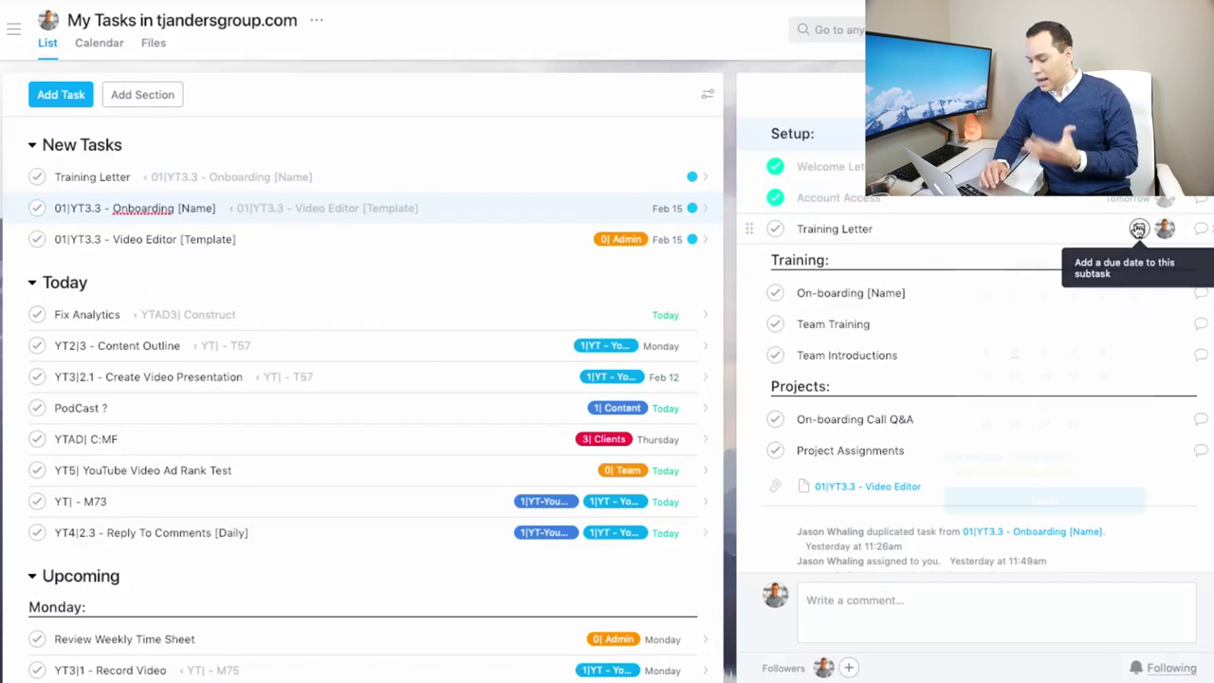
pyautogui.click(1139, 228)
pyautogui.click(1043, 354)
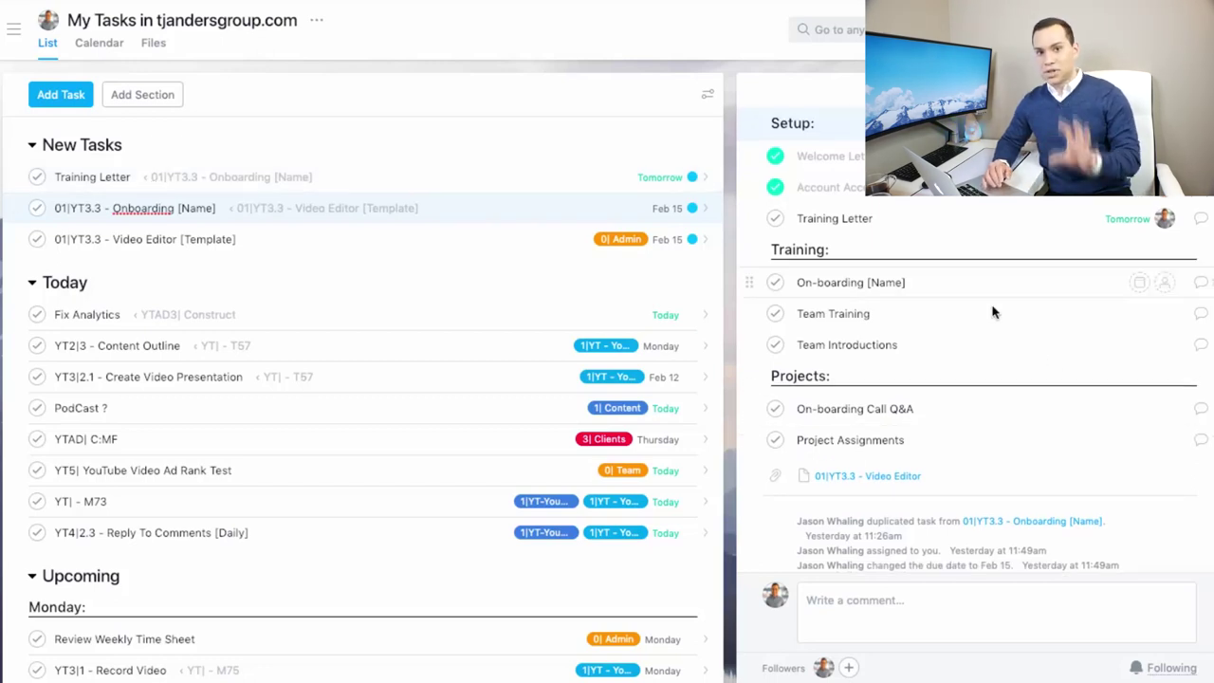
pyautogui.scroll(5, 993, 313)
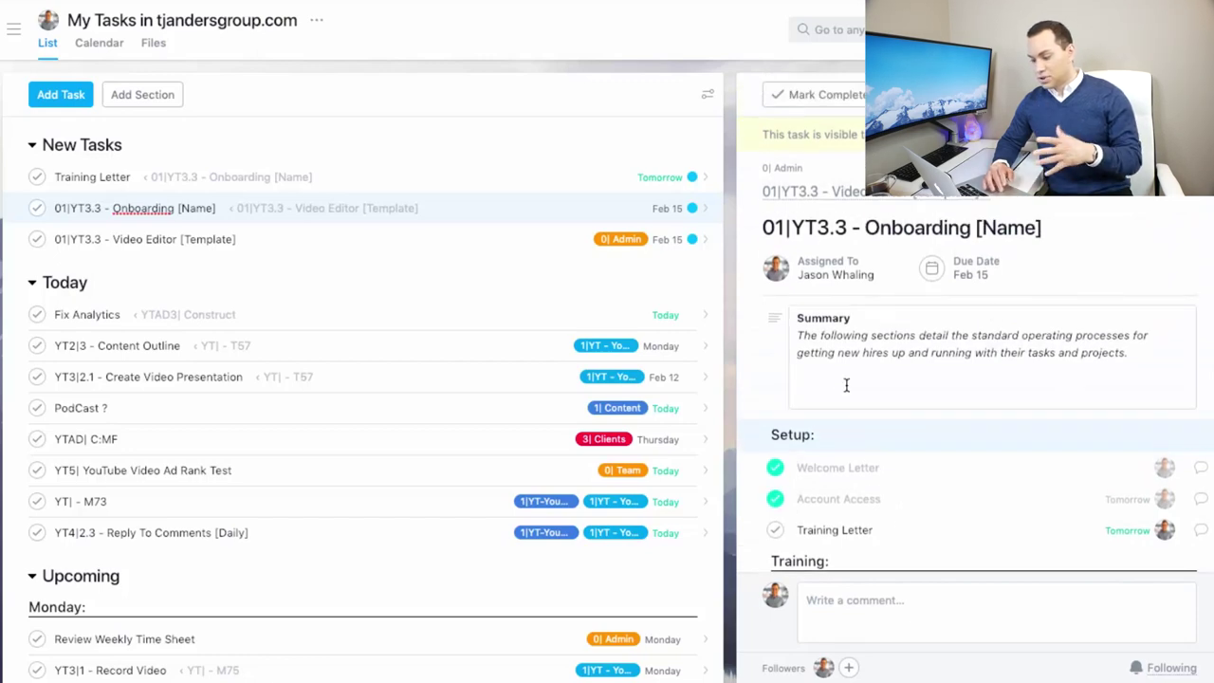
pyautogui.scroll(-3, 846, 386)
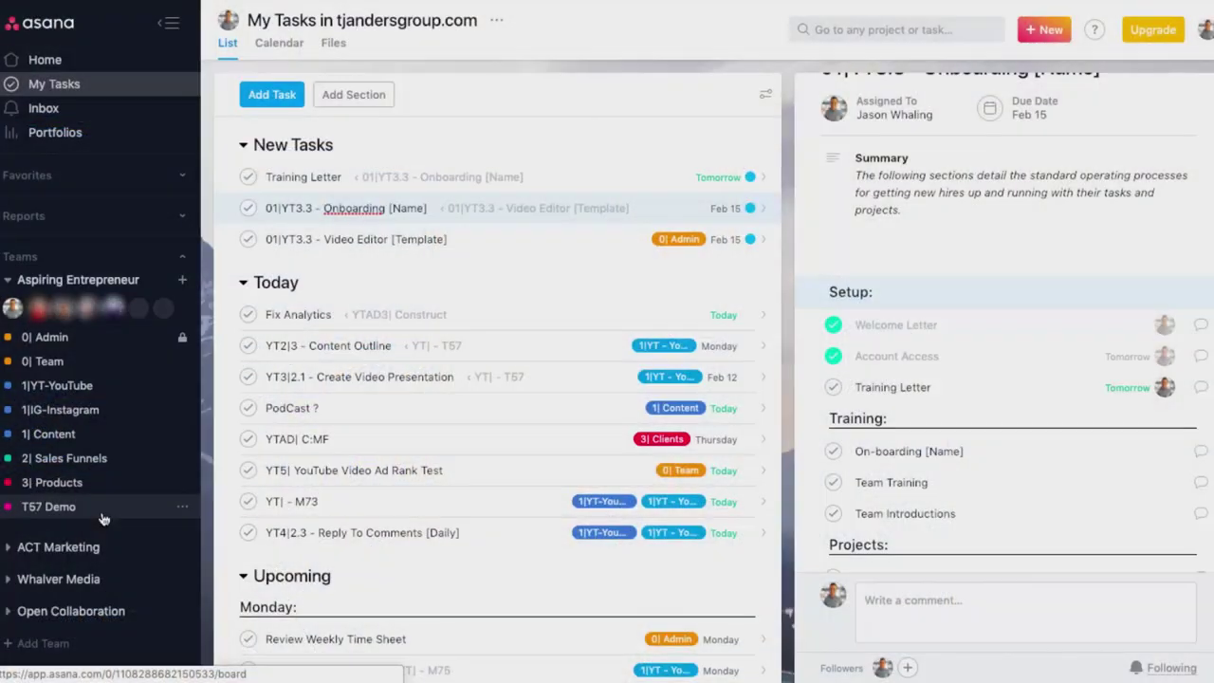
# Open the 1|YT-YouTube project and look through its sections from Channel Management to Optimization.
pyautogui.click(75, 393)
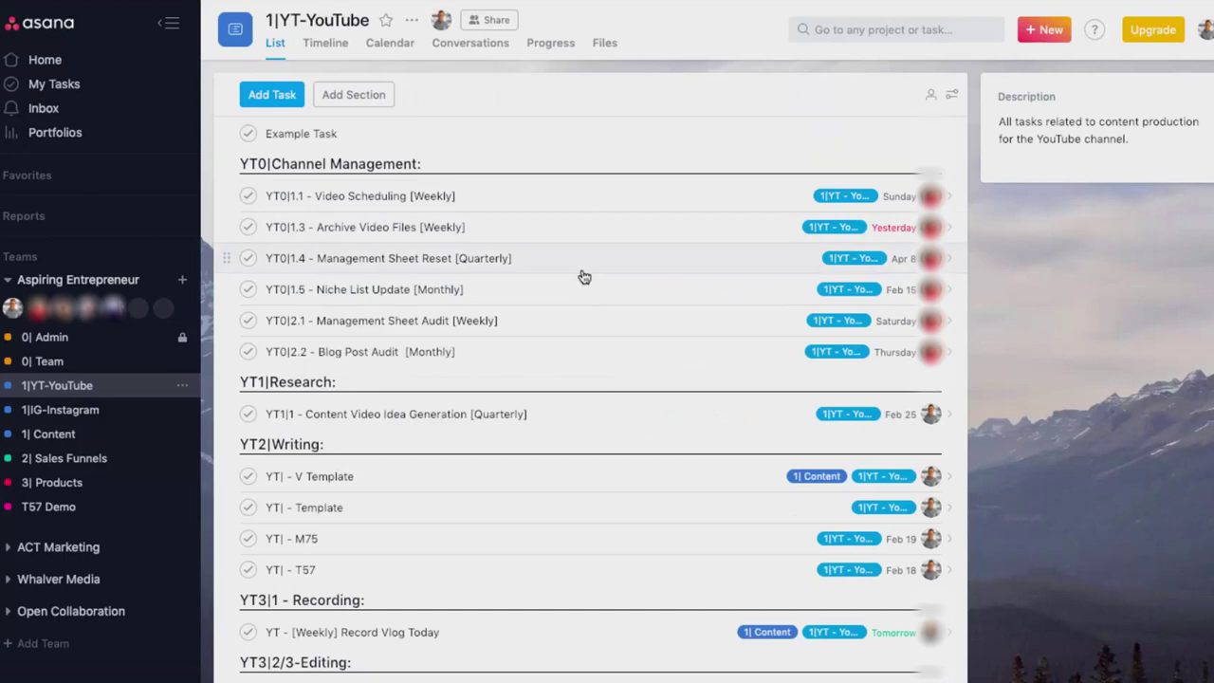
pyautogui.scroll(-5, 585, 276)
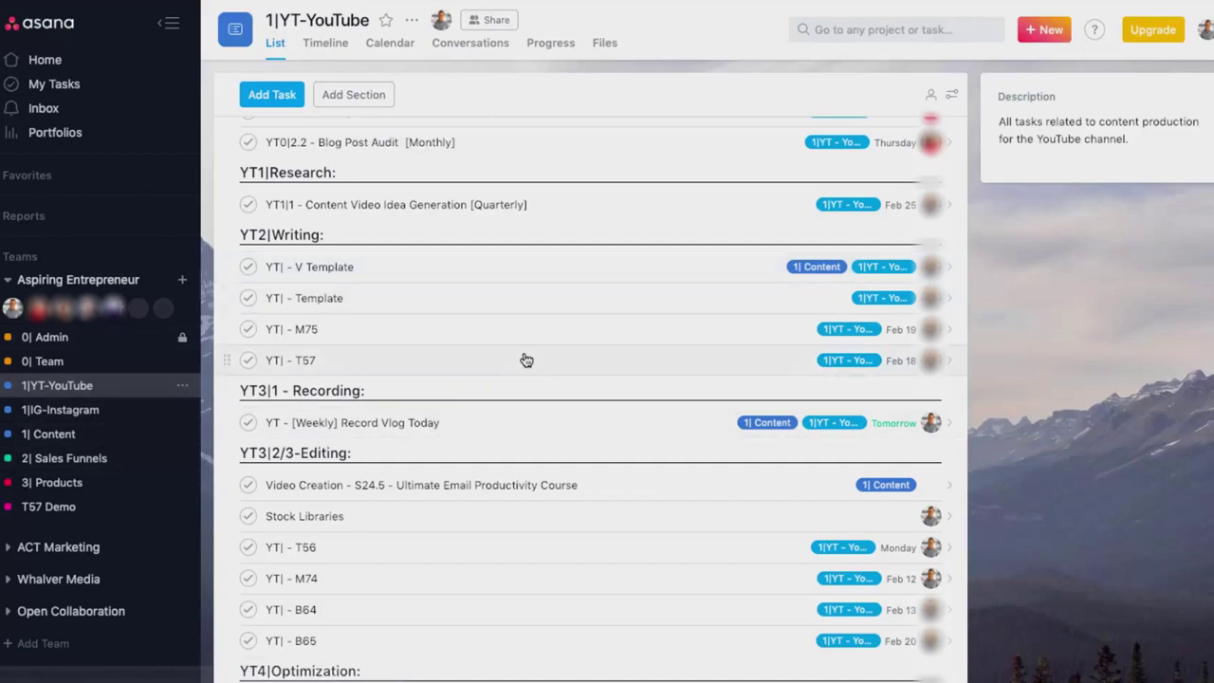
pyautogui.scroll(5, 525, 358)
pyautogui.scroll(-4, 427, 417)
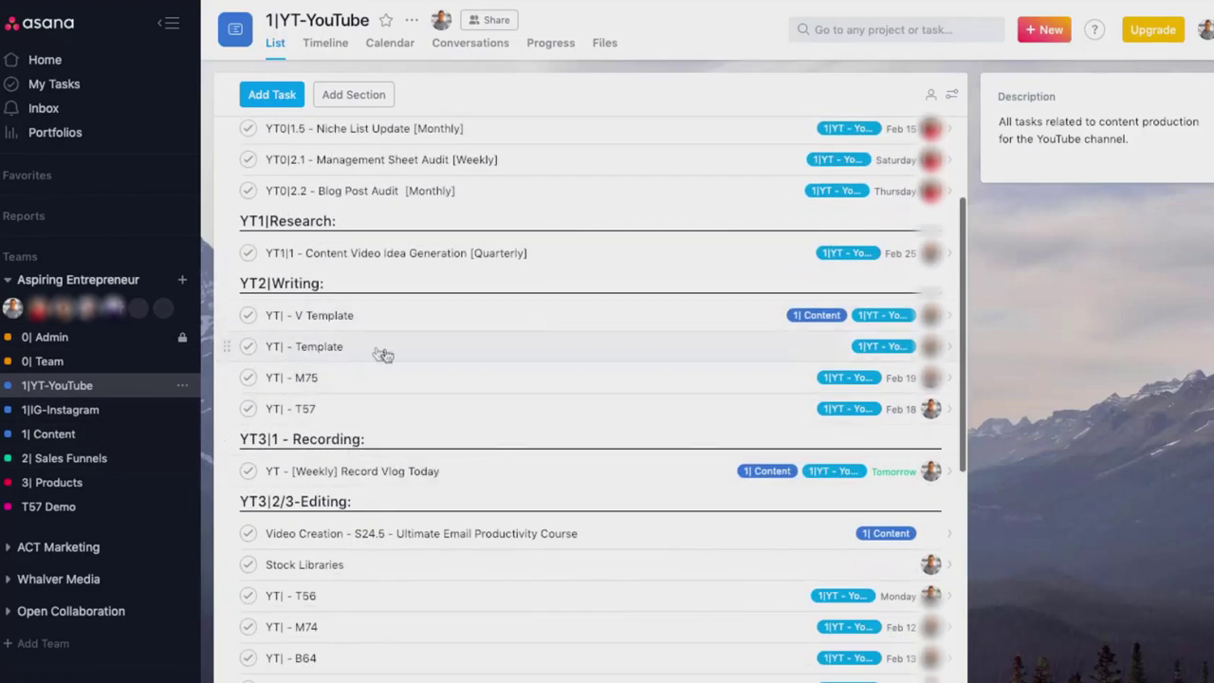
pyautogui.scroll(-3, 419, 388)
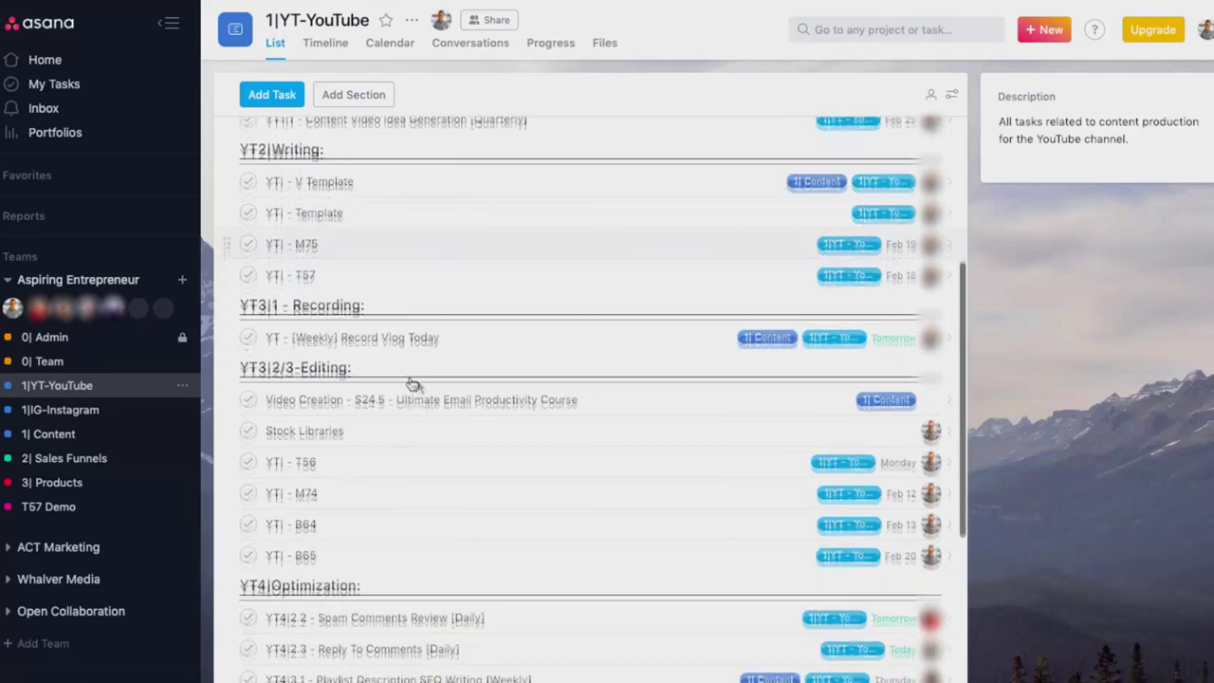
# Open the YT| - T57 task in the YT2|Writing section and review its summary, its subtasks from Writing to Promotion, and its attachments.
pyautogui.click(453, 276)
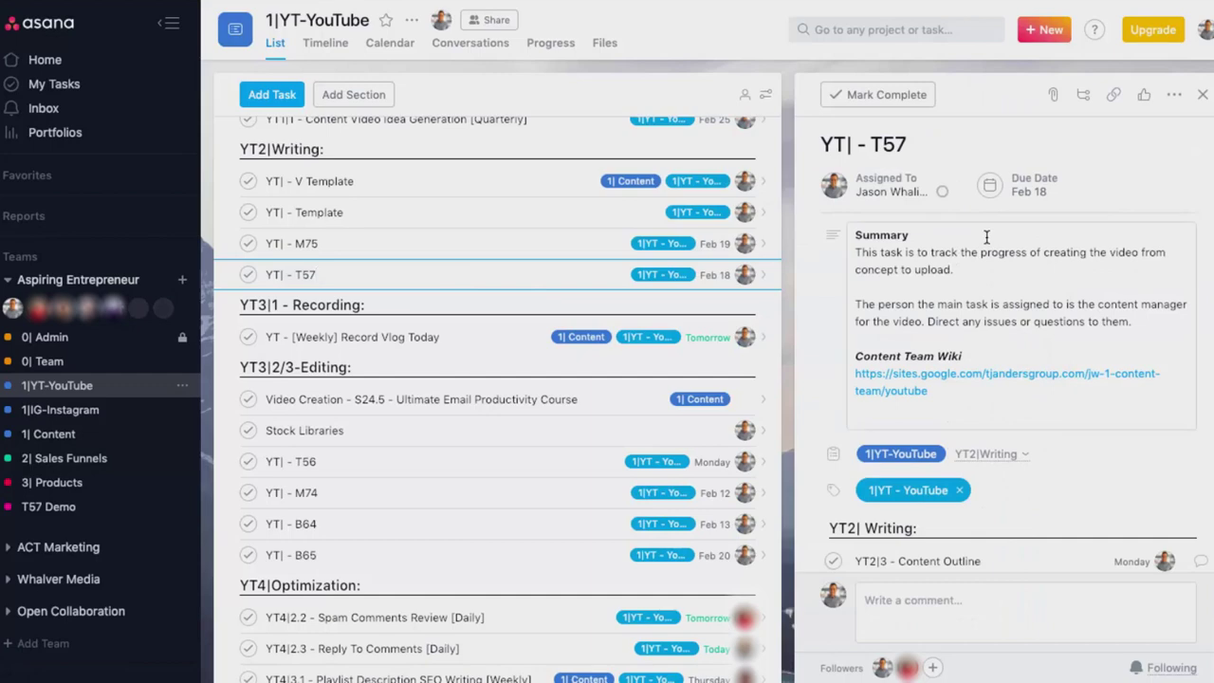
pyautogui.scroll(-6, 972, 196)
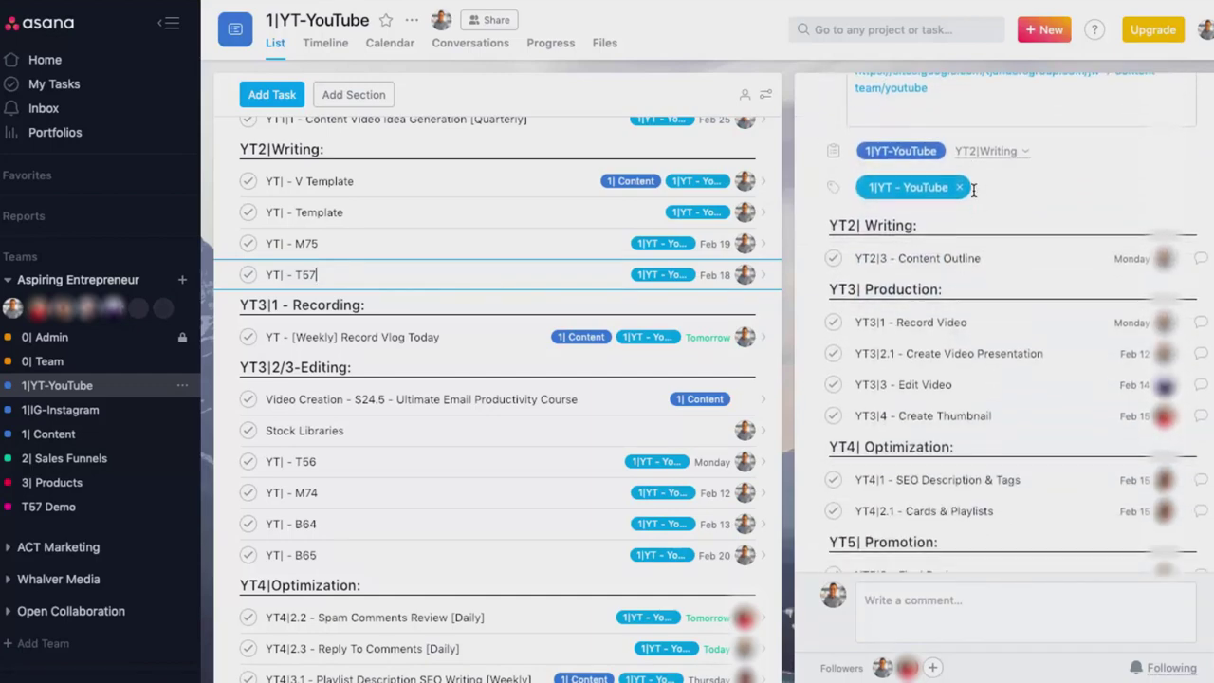
pyautogui.scroll(-2, 972, 190)
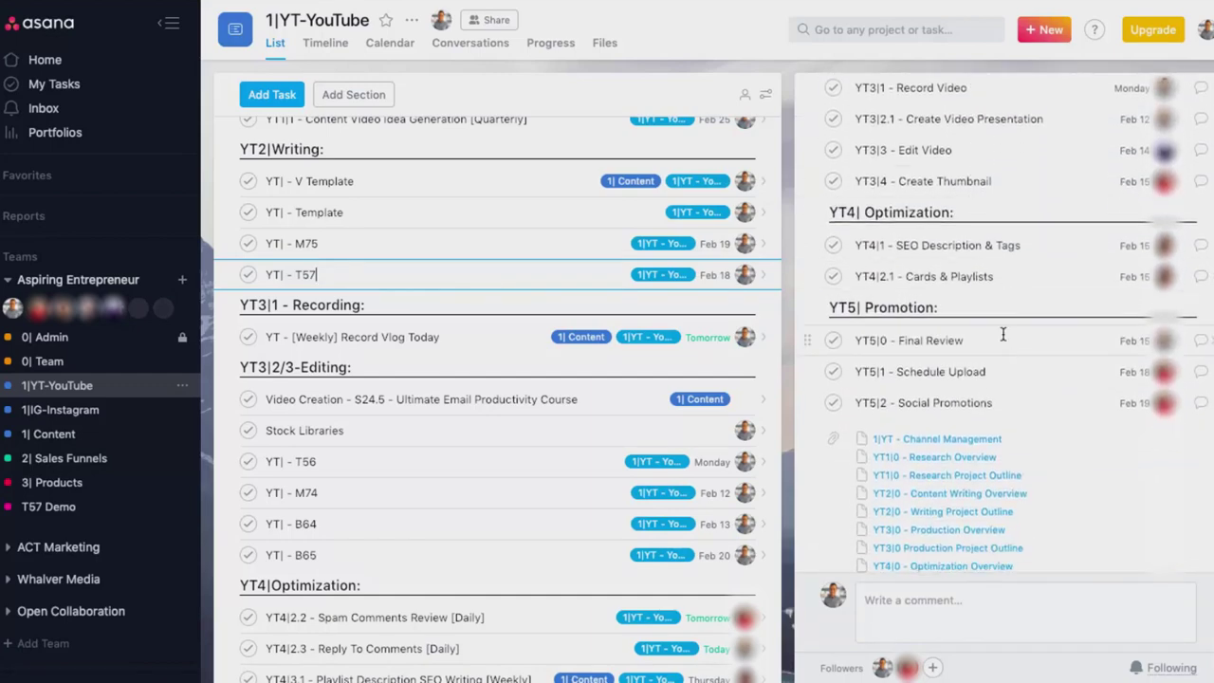
pyautogui.scroll(3, 1006, 368)
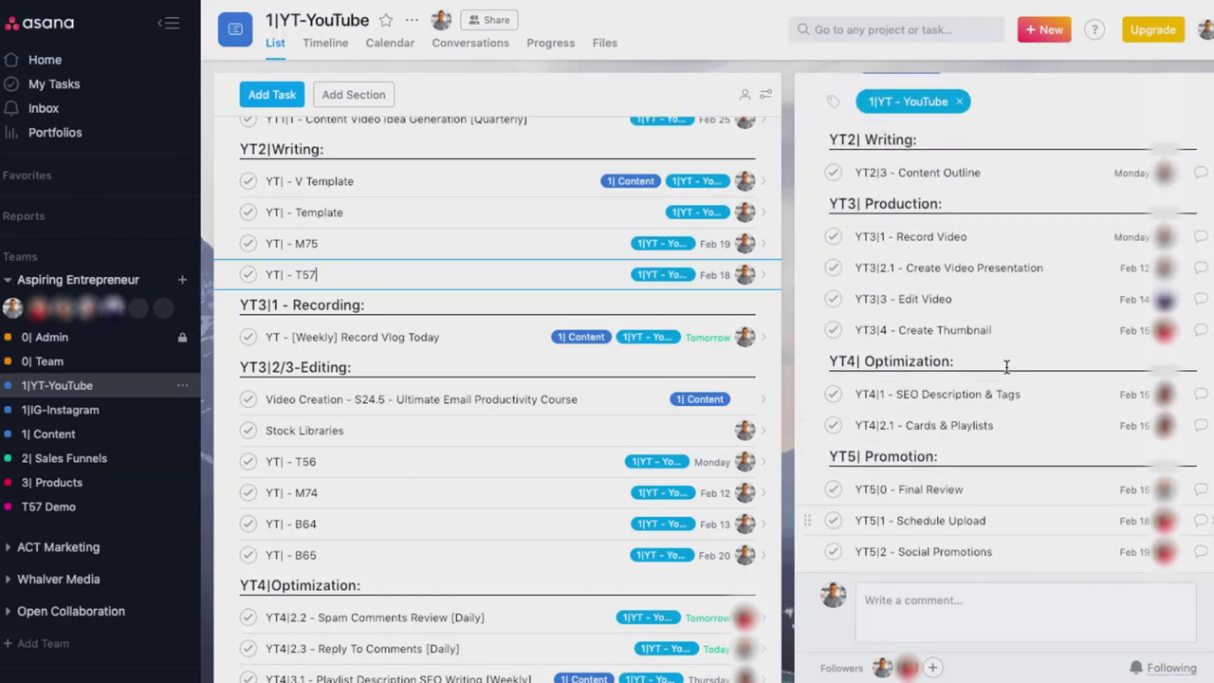
pyautogui.scroll(-2, 1006, 368)
pyautogui.scroll(6, 1006, 368)
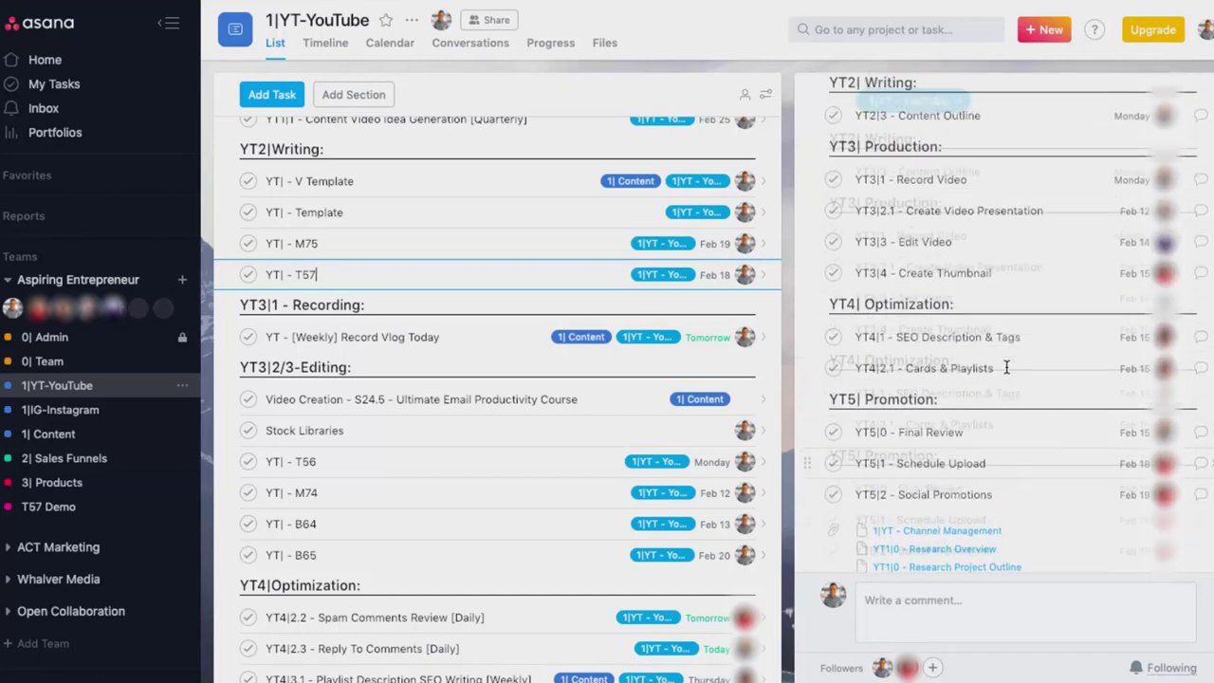
pyautogui.scroll(-1, 1006, 367)
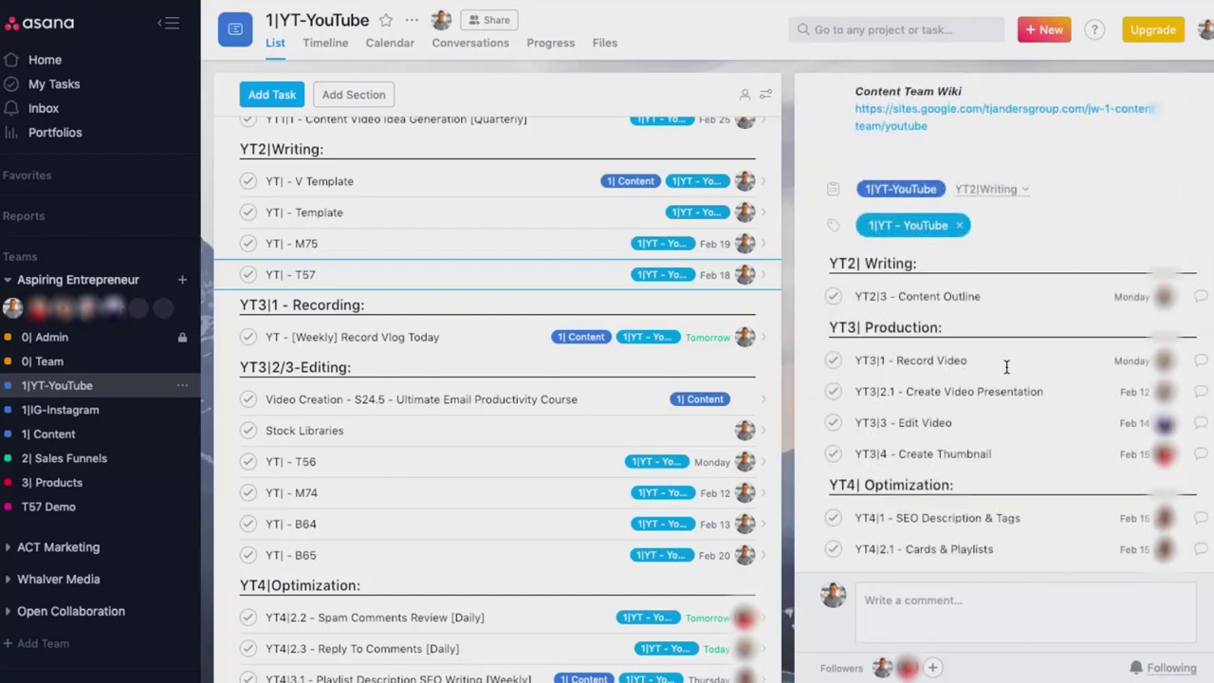
pyautogui.scroll(-5, 1006, 367)
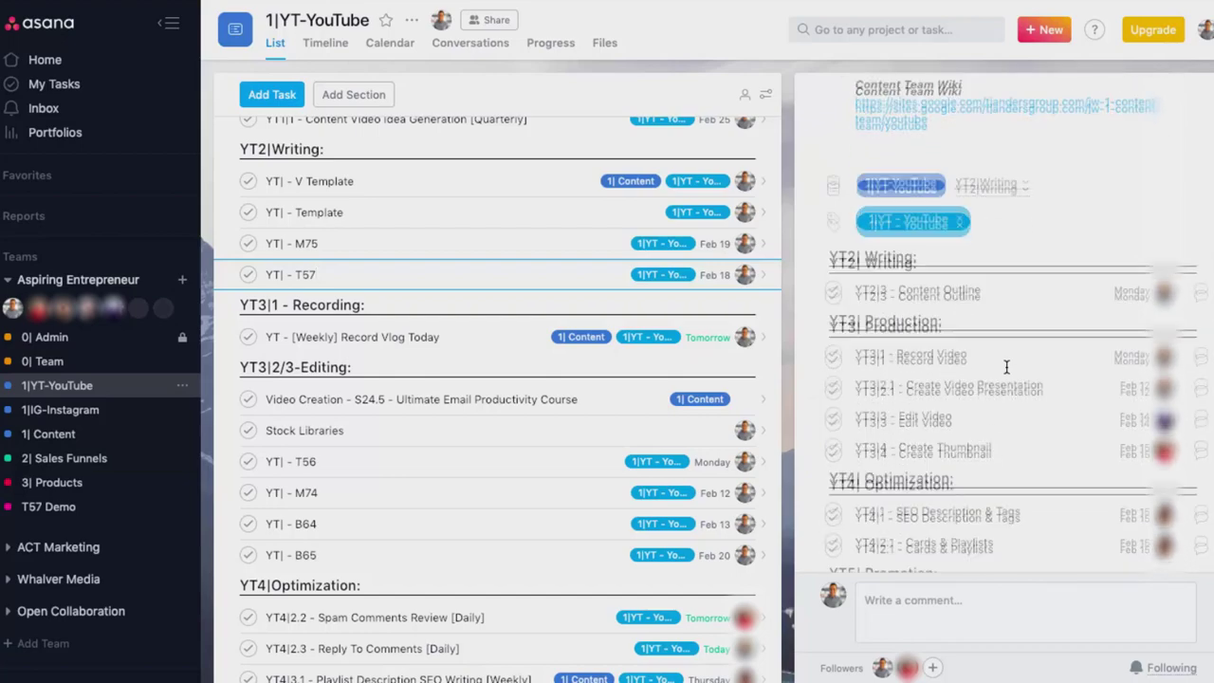
pyautogui.scroll(7, 1007, 367)
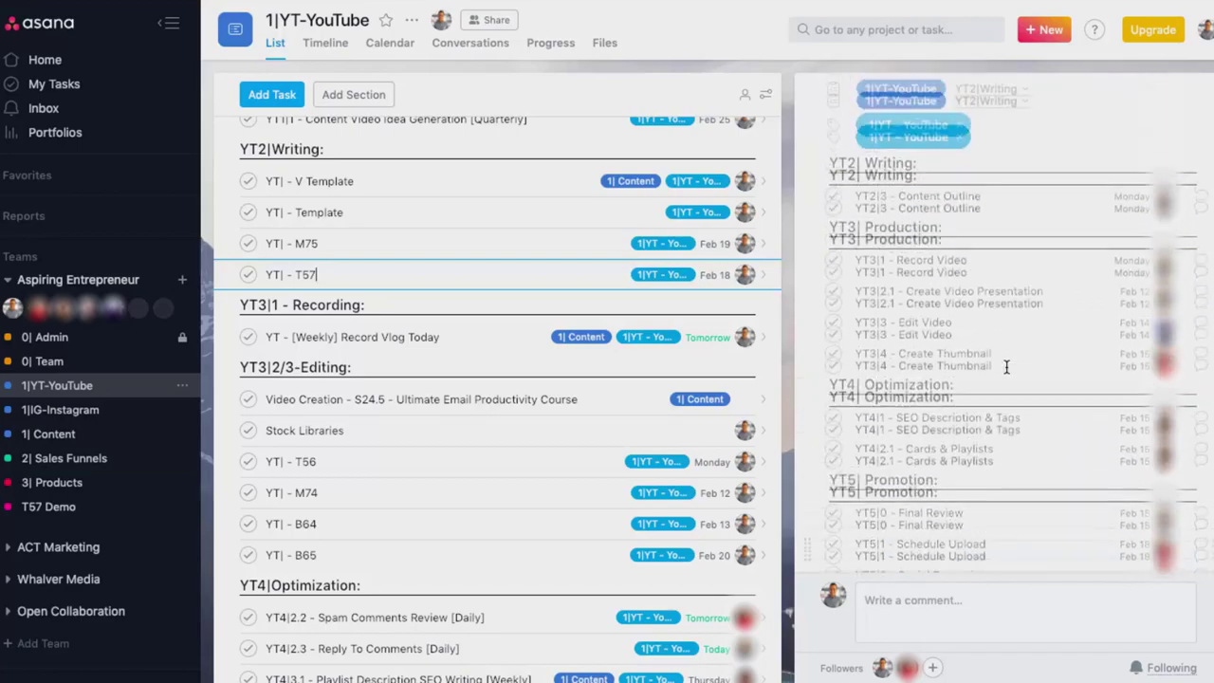